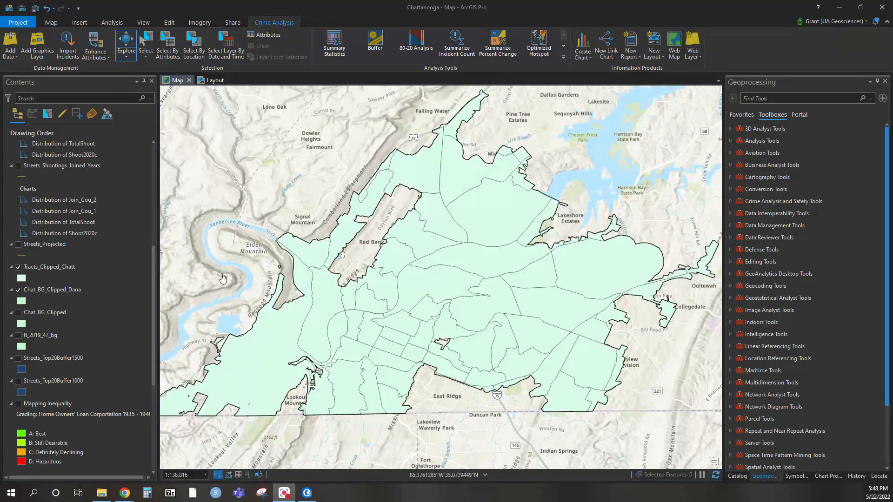
Open the Race1Sheet1$ standalone table and review its fields through to the Latitude and Longitude columns
scroll(103, 387, "down", 6)
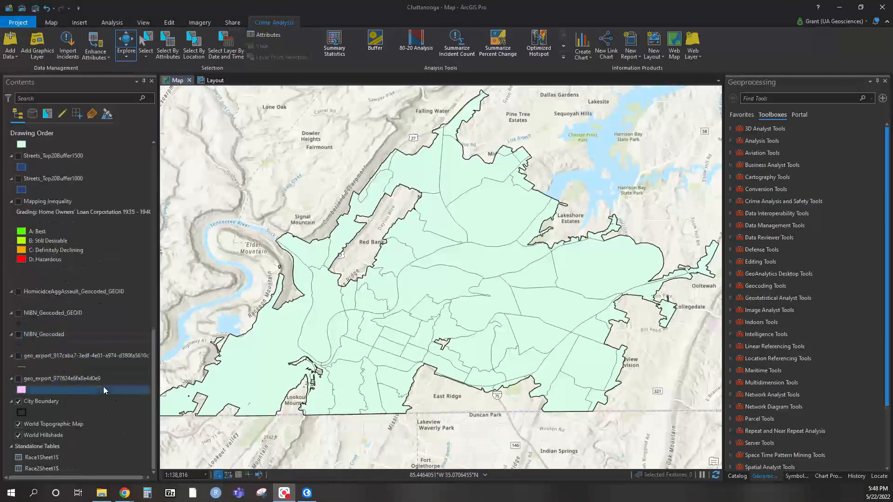
right_click(49, 461)
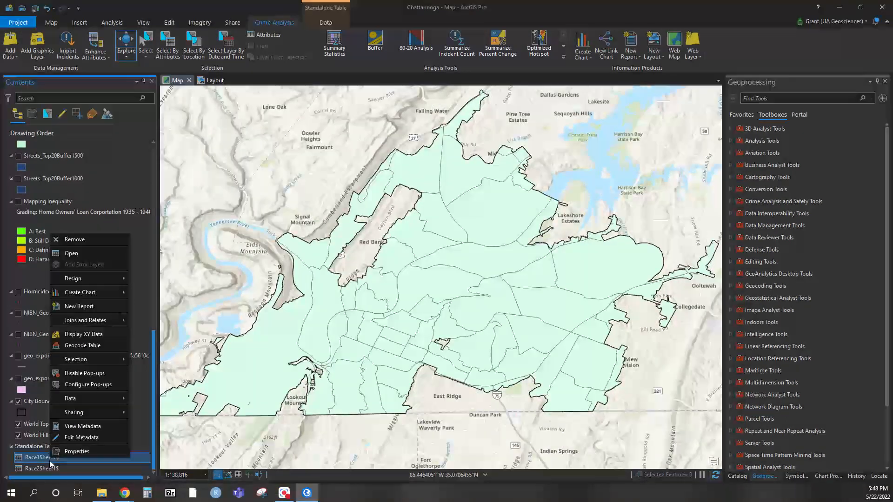
left_click(108, 253)
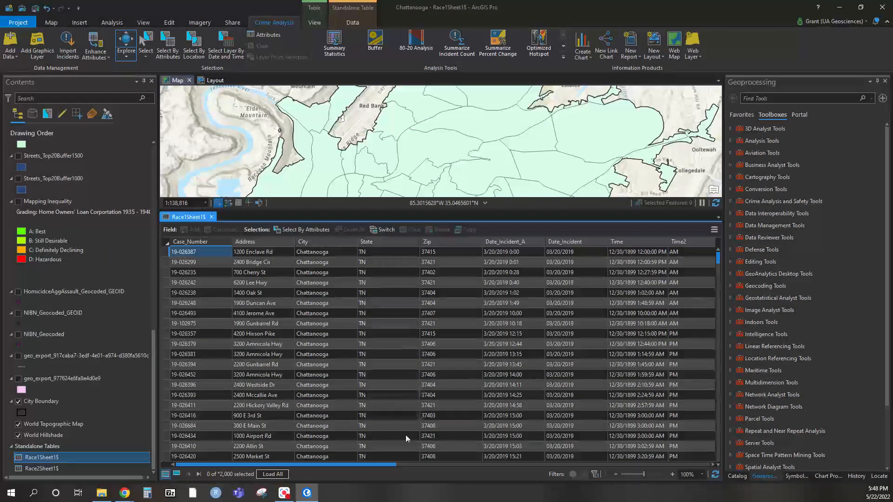
left_click_drag(361, 464, 707, 456)
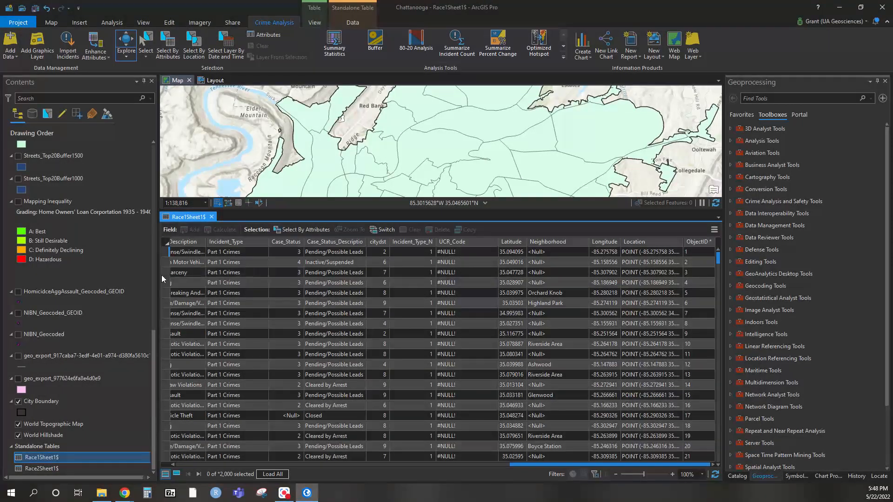
Review the attribute table of the Tracts_Clipped_Chatt layer, including its GEOID field, and close the open tables
scroll(135, 283, "up", 5)
scroll(116, 281, "up", 2)
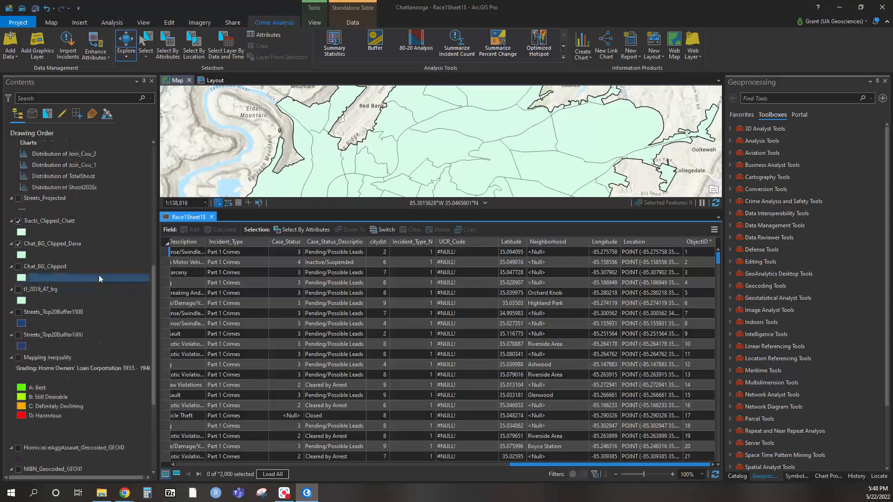
right_click(38, 221)
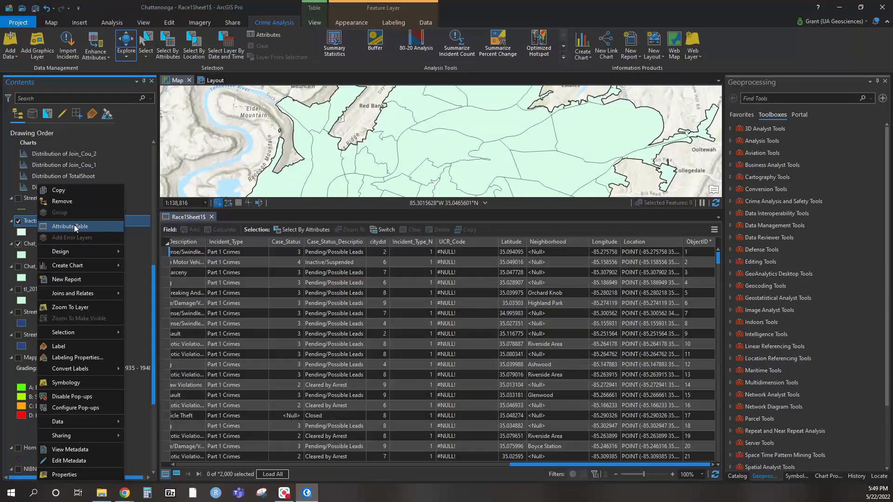
left_click(74, 227)
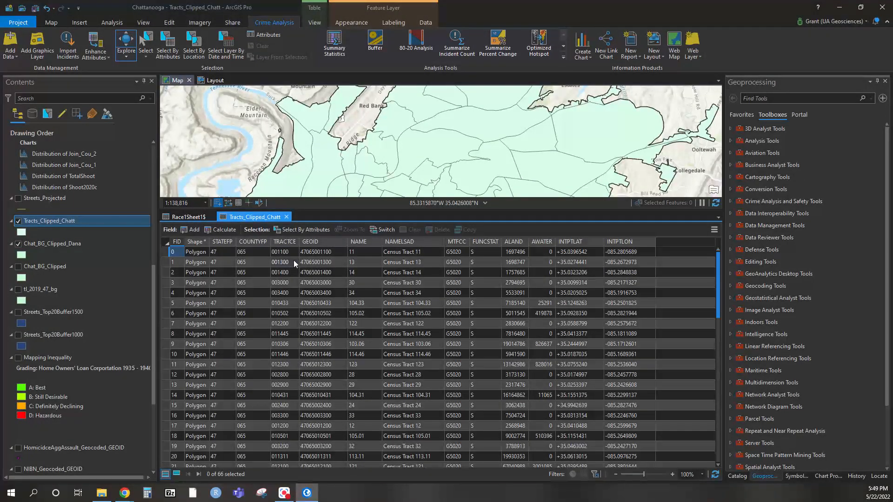
left_click(311, 256)
left_click(212, 217)
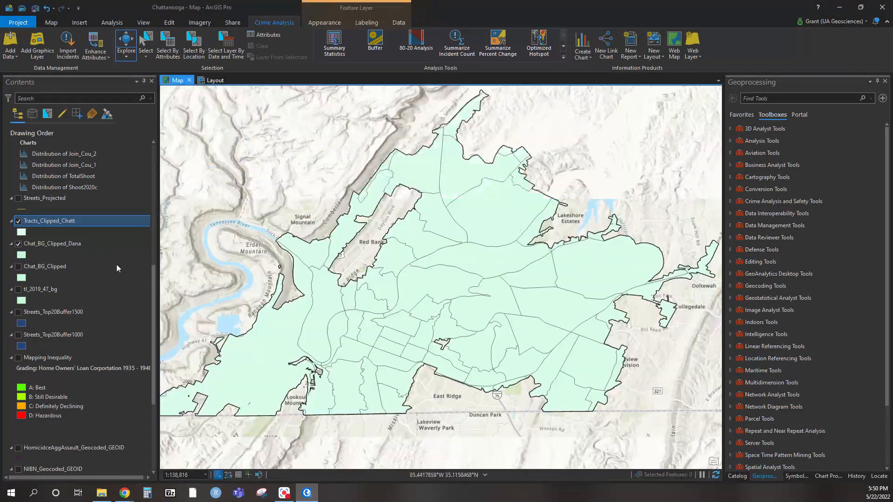
Start Display XY Data for the Race1Sheet1$ table and choose the IronMan folder inside Chattanooga as the output location
scroll(75, 325, "down", 5)
left_click(47, 458)
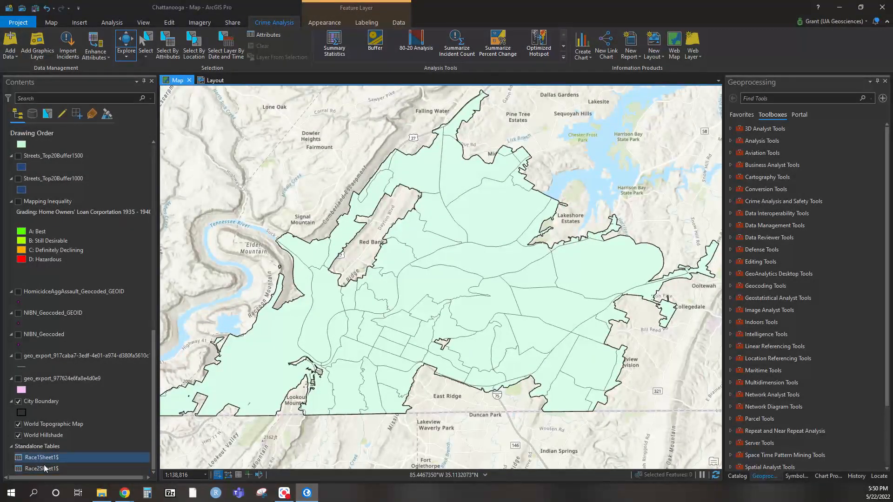
right_click(40, 461)
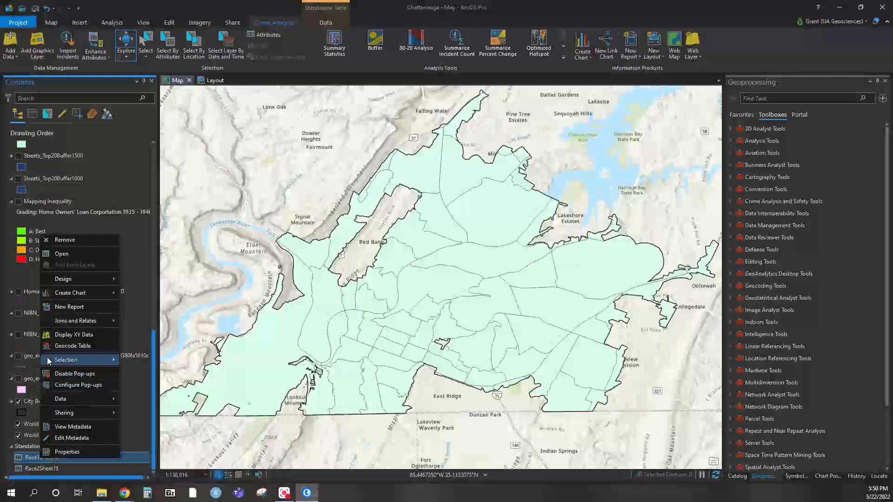
left_click(64, 335)
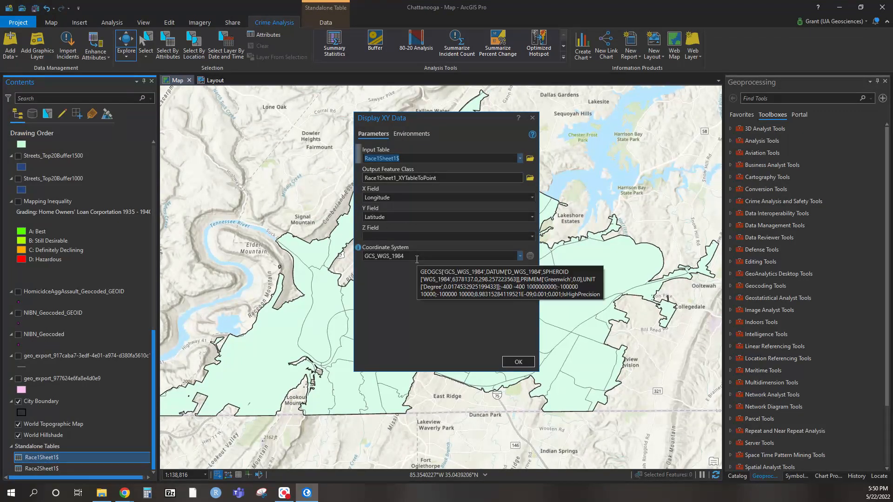
left_click(530, 177)
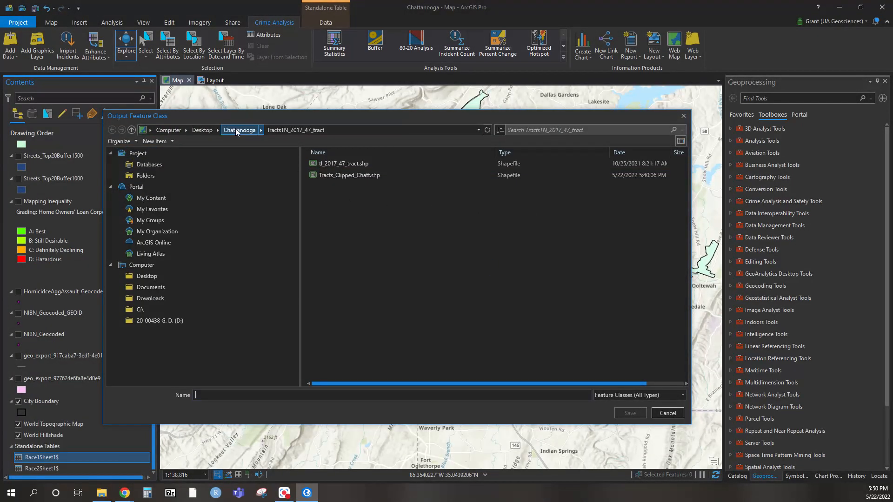
left_click(237, 132)
left_click(425, 270)
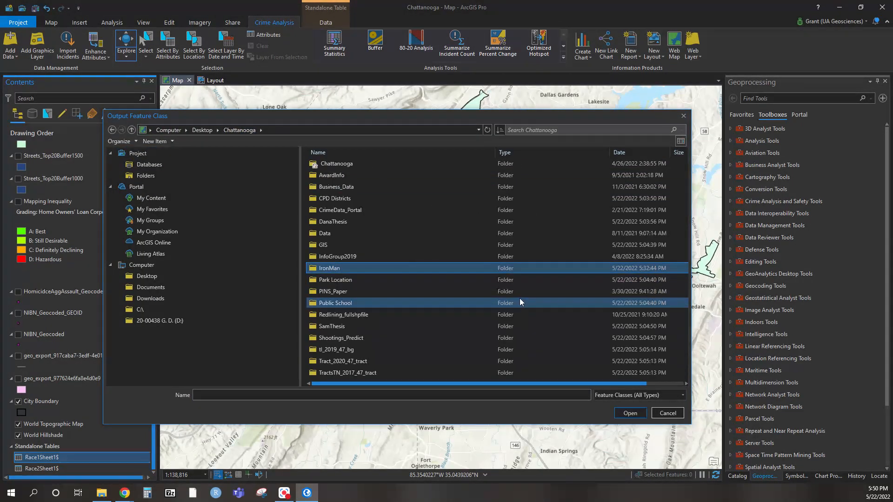
left_click(630, 413)
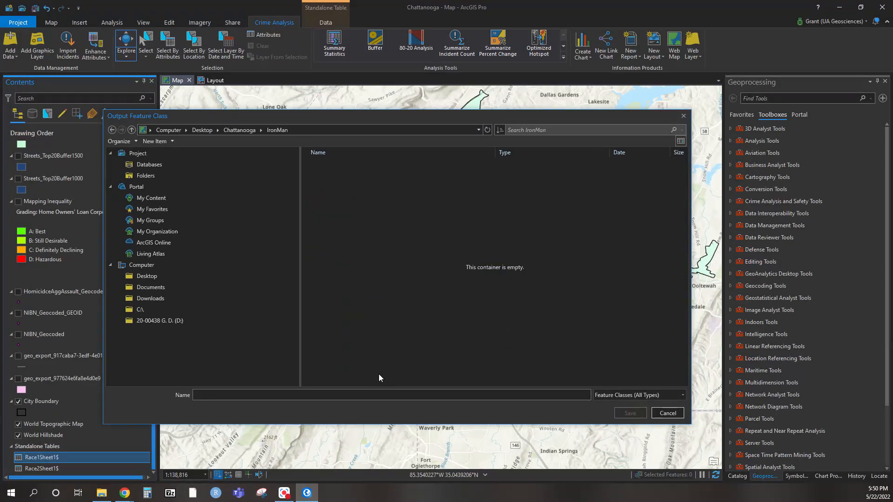
Name the output feature class Race1_XY_Displayed and create the points with Longitude as X, Latitude as Y and GCS_WGS_1984
left_click(368, 393)
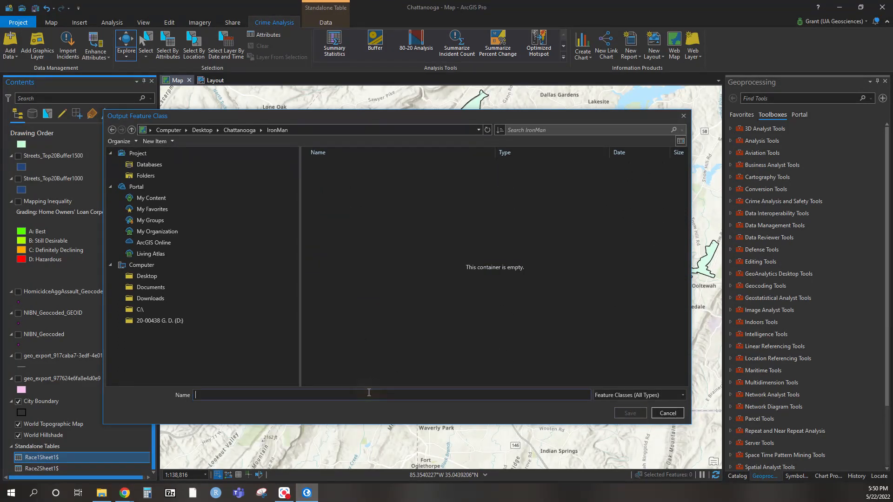
type("Race")
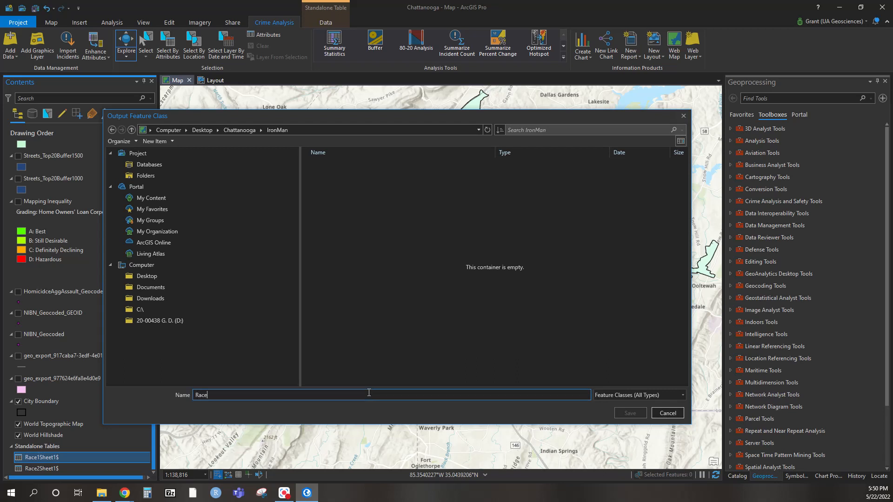
type("1_XUY")
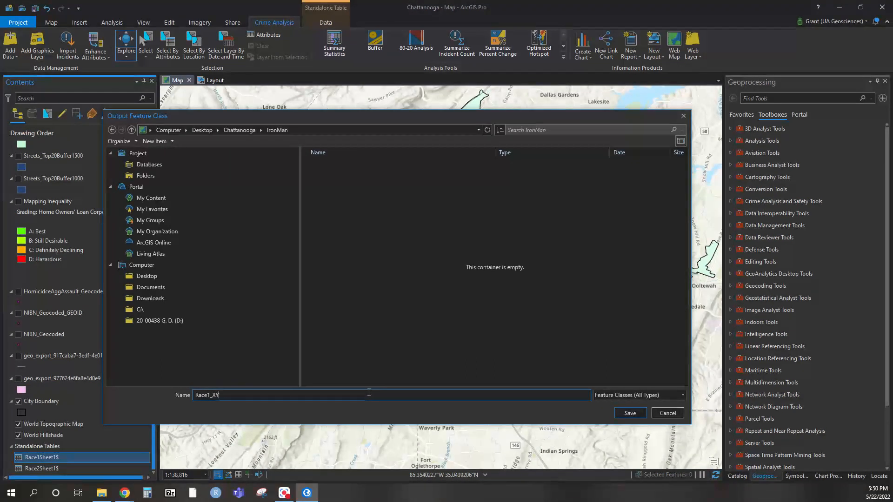
type("Displayed")
key("Return")
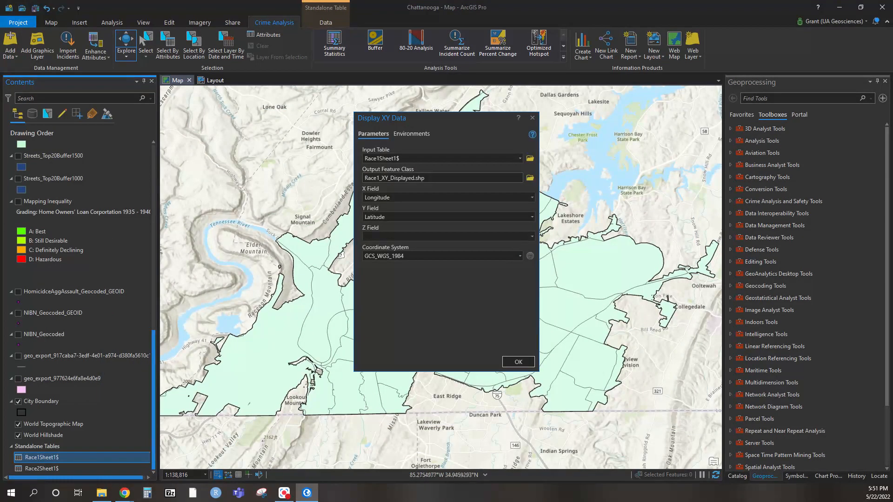
left_click(529, 361)
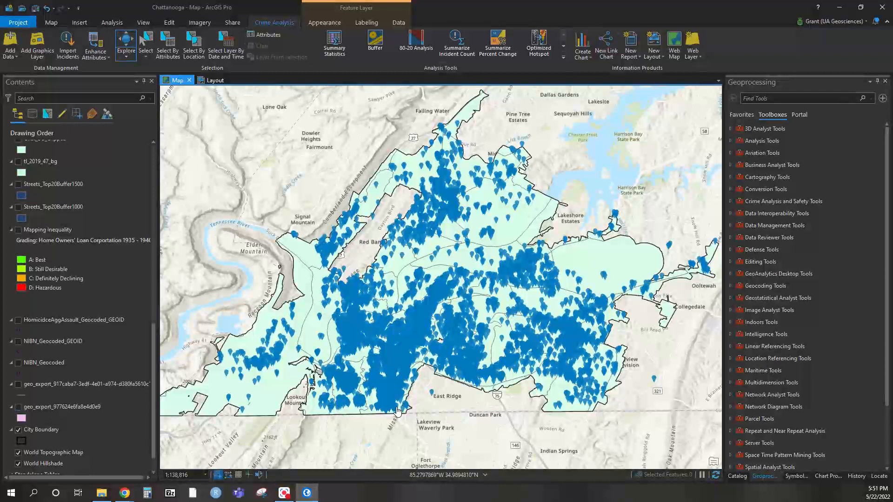
Display the Race2Sheet1$ table as XY points, saving the output as Race2_XY_Displayed.shp in the IronMan folder
left_click(55, 381)
scroll(59, 381, "down", 2)
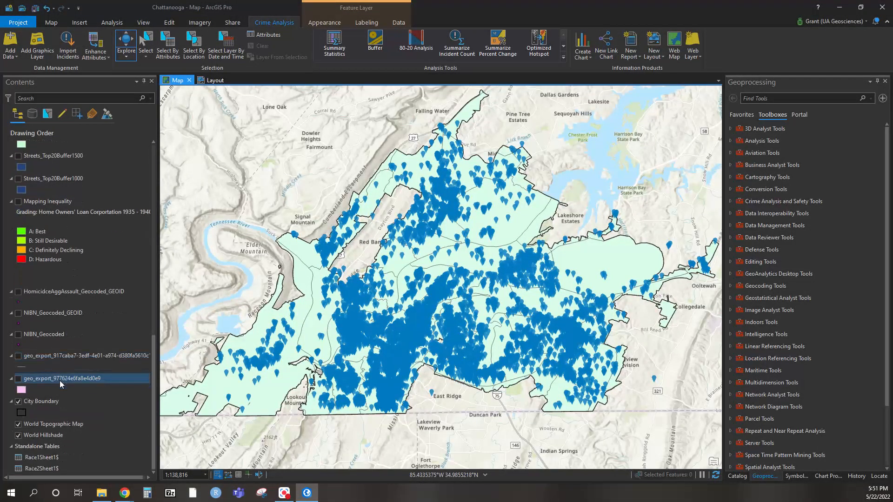
left_click(39, 469)
right_click(34, 469)
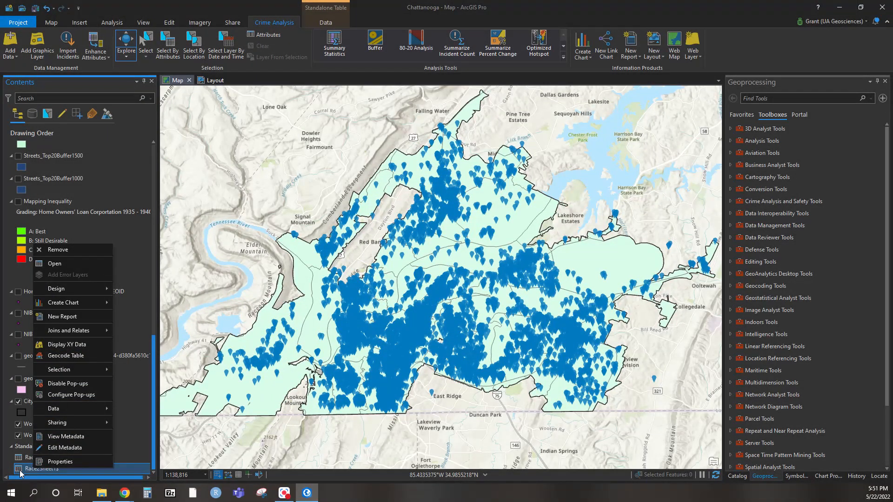
left_click(64, 345)
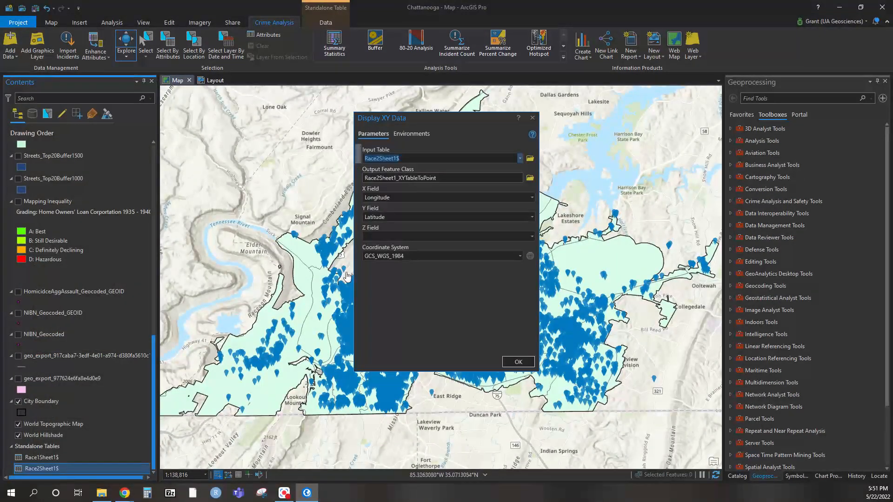
left_click(529, 178)
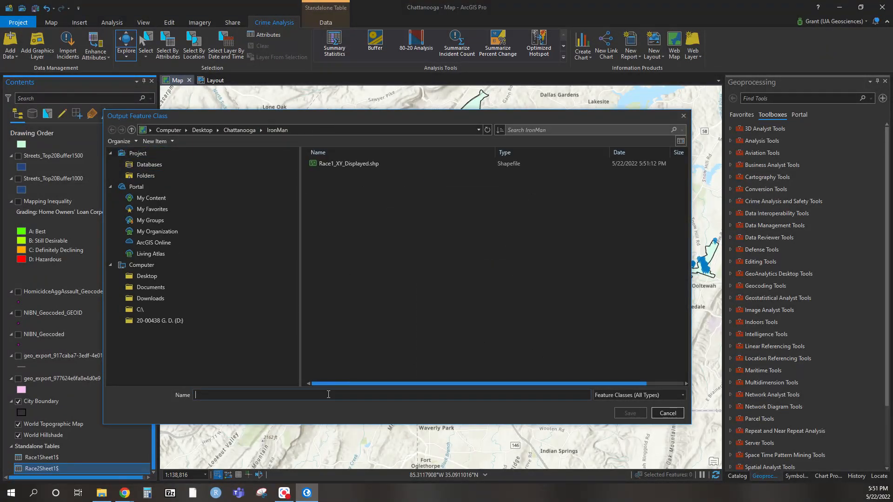
left_click(336, 166)
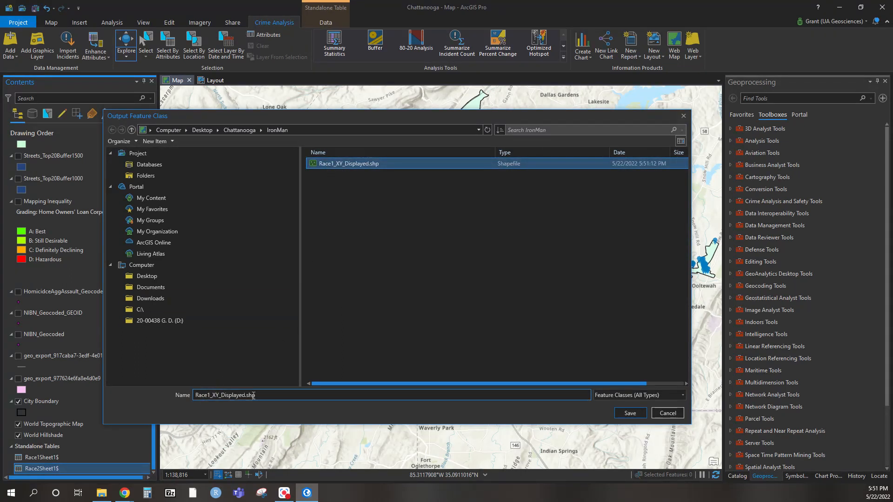
key("BackSpace")
type("2")
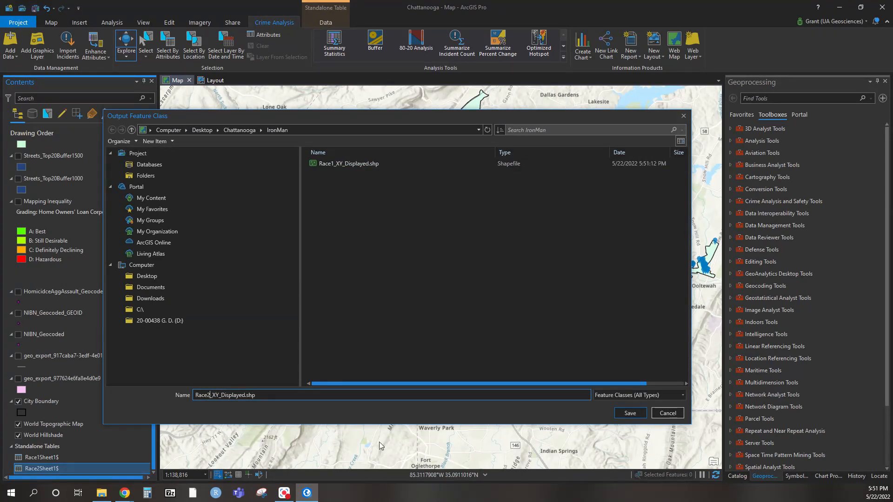
left_click(629, 413)
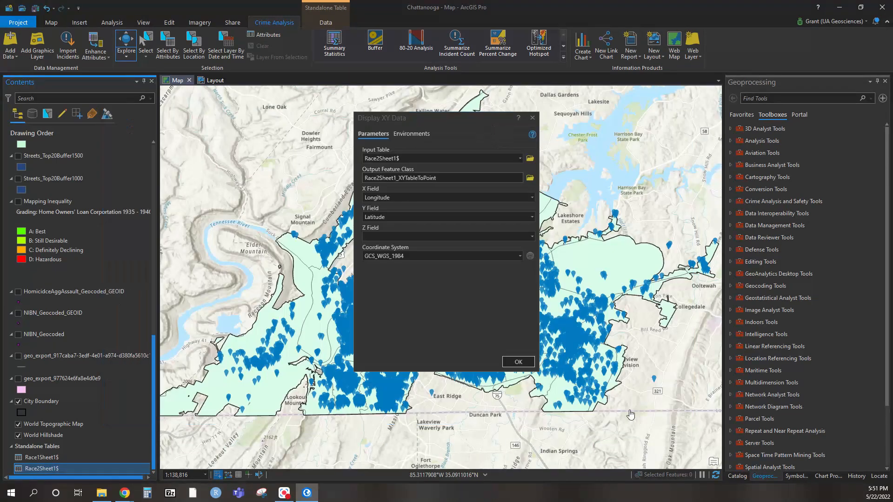
left_click(518, 362)
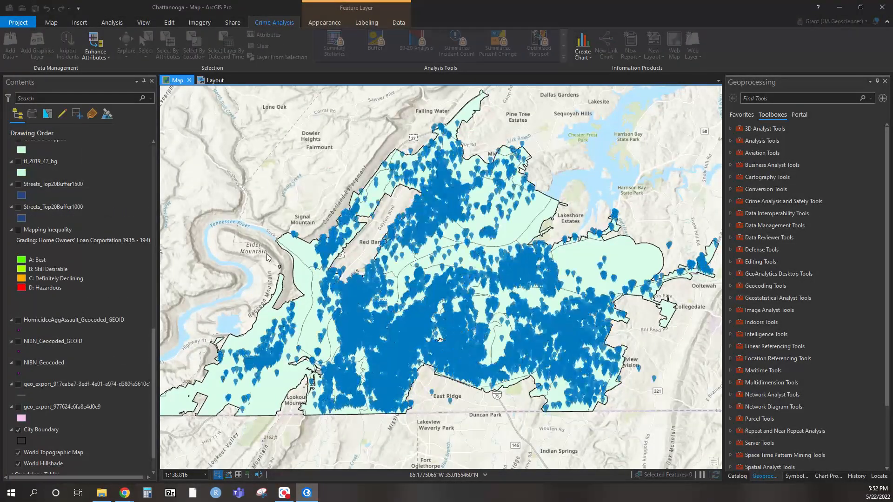
Close the XY Table To Point result details and hide the Race2_XY_Displayed layer on the map
scroll(137, 221, "up", 10)
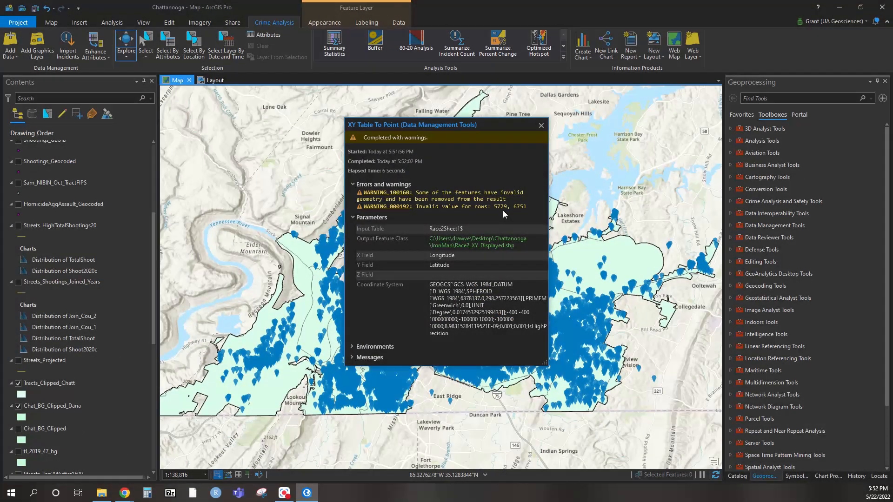
left_click(541, 125)
scroll(49, 202, "up", 5)
scroll(50, 206, "up", 1)
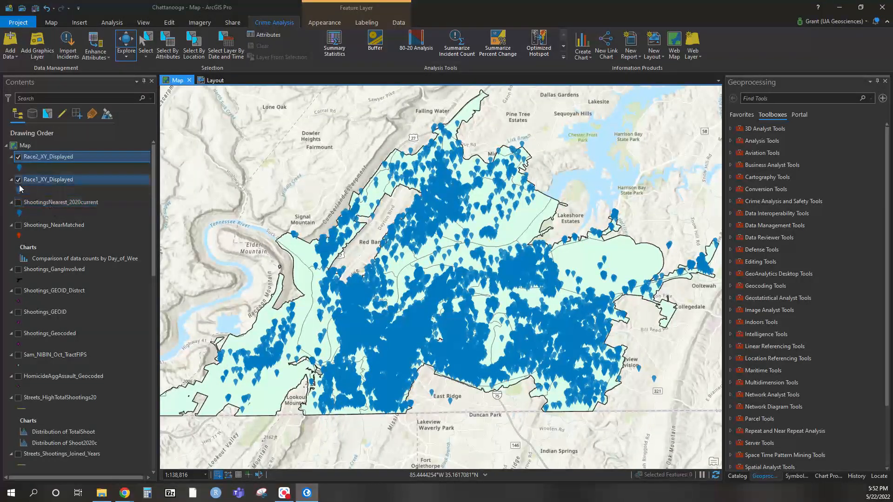
left_click(19, 158)
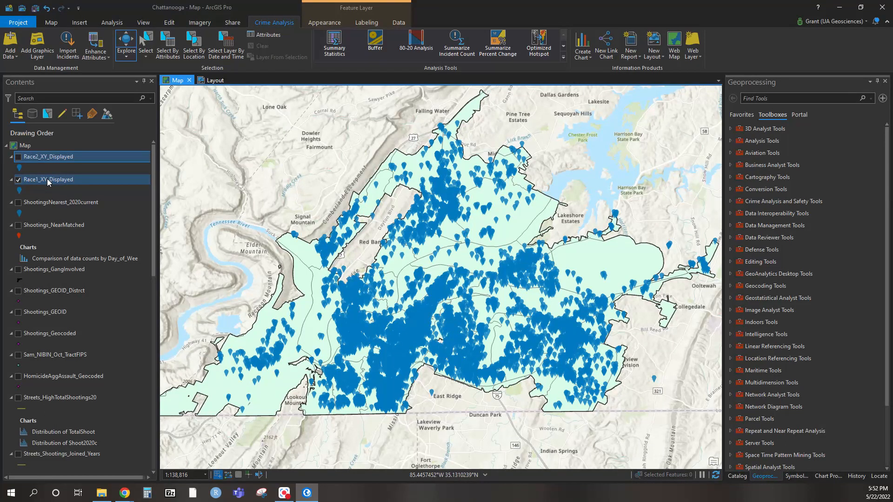
Start a Spatial Join with Race1_XY_Displayed as target features and Tracts_Clipped_Chatt as join features
right_click(55, 182)
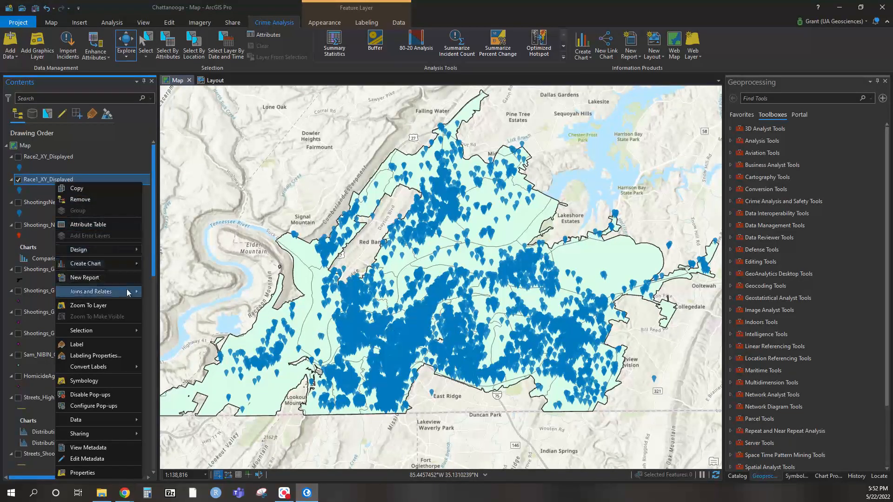
mouse_move(129, 291)
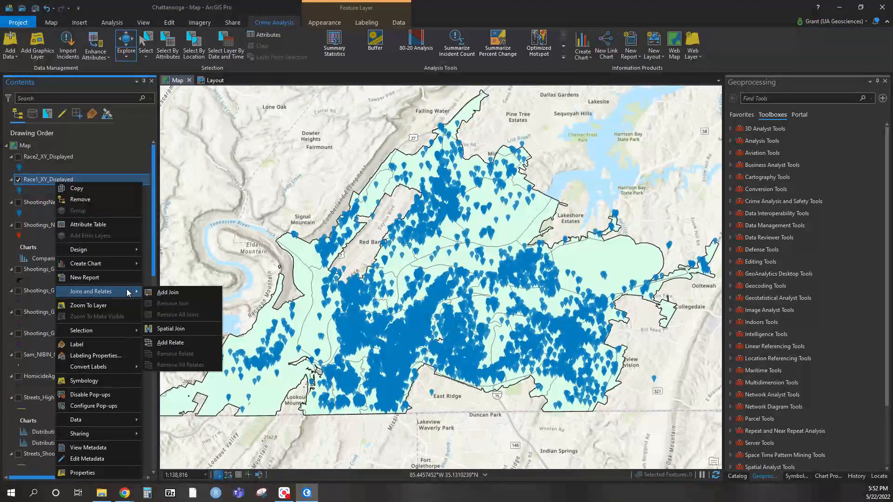
left_click(170, 329)
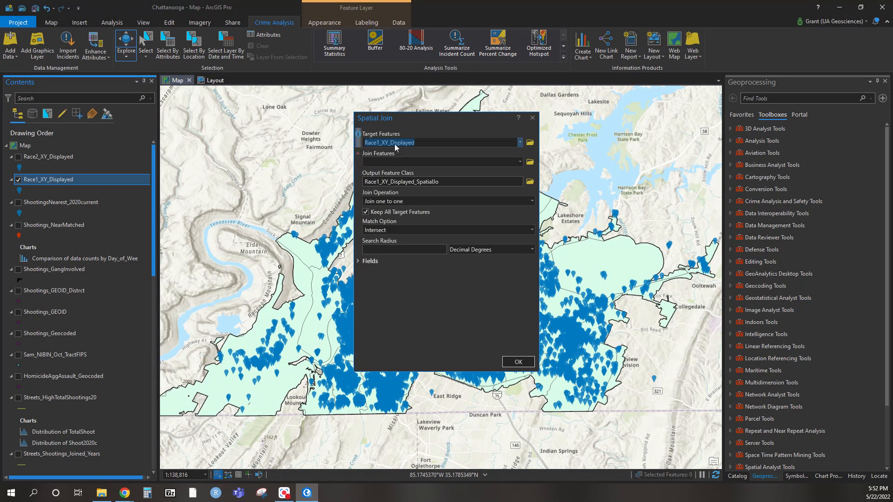
left_click(518, 163)
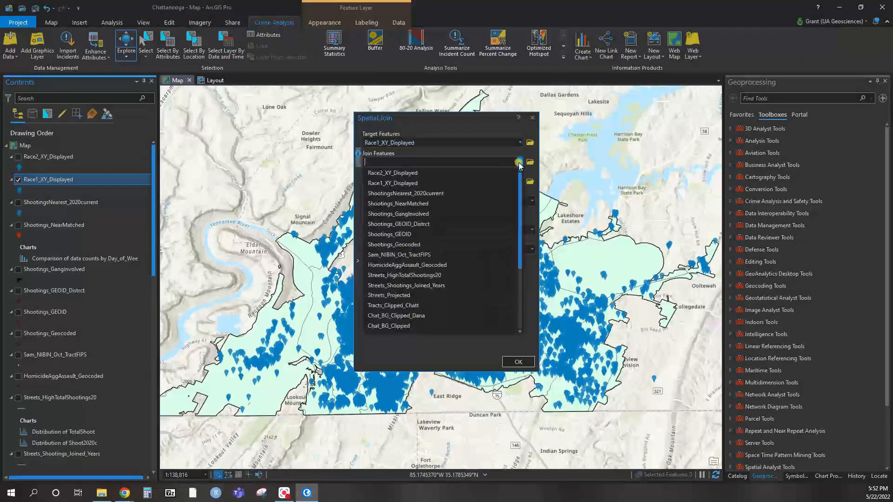
left_click(399, 306)
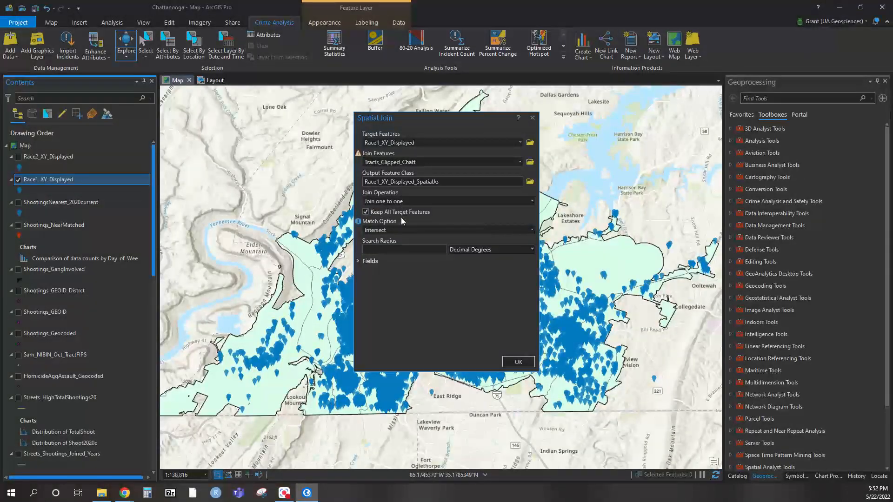
Set the Race1 spatial join's match option to Completely within and expand its output field map
left_click(532, 229)
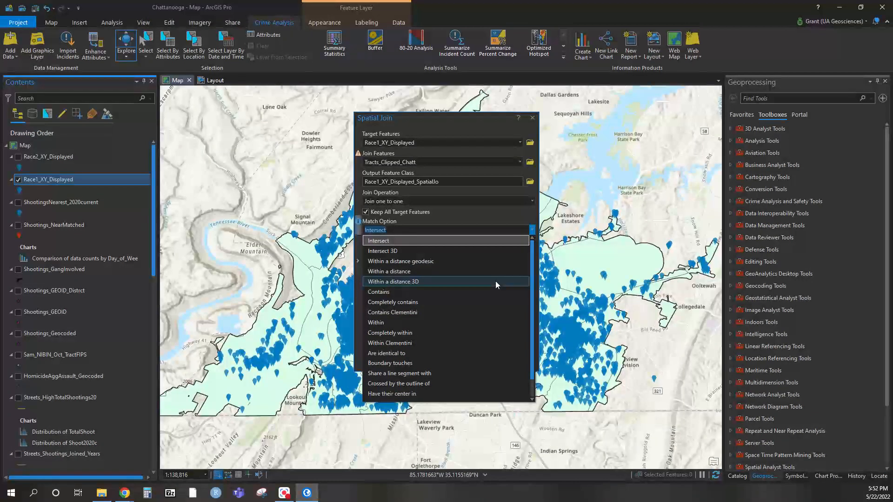
left_click(488, 332)
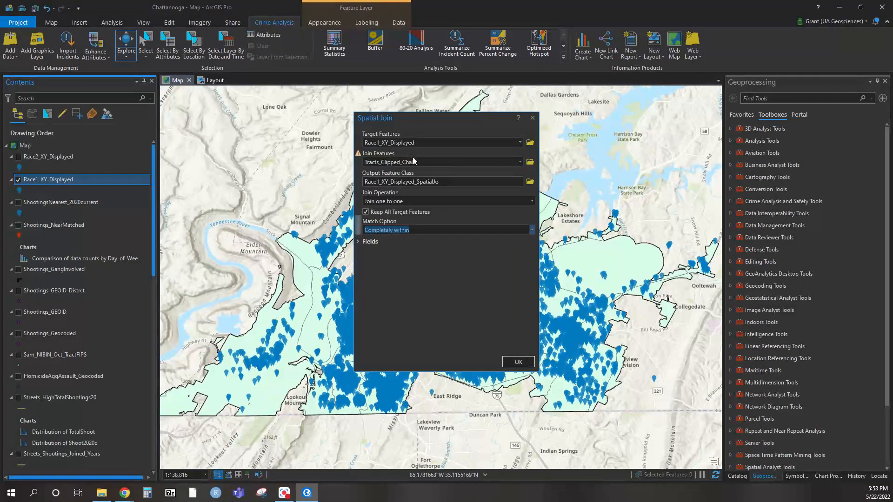
left_click(360, 242)
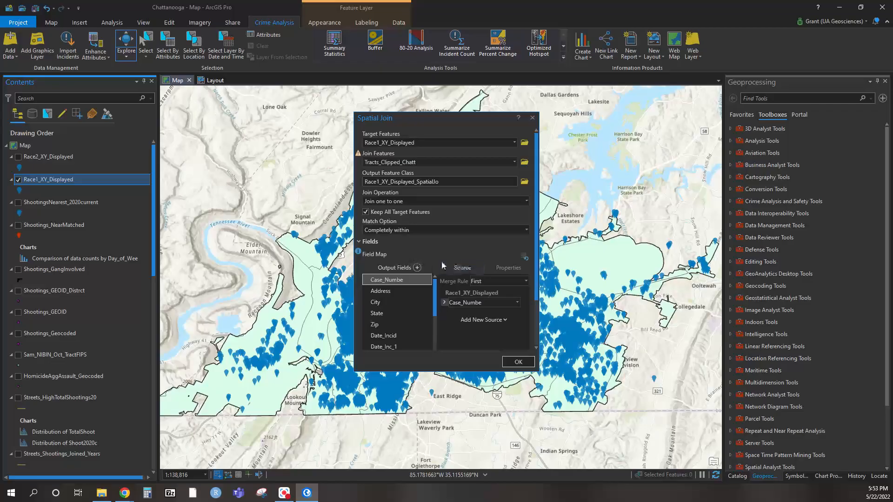
Remove the tract fields NAME, NAMELSAD, MTFCC, FUNCSTAT, ALAND, AWATER, INTPTLAT and INTPTLON from the Race1 join's output fields
scroll(458, 255, "down", 2)
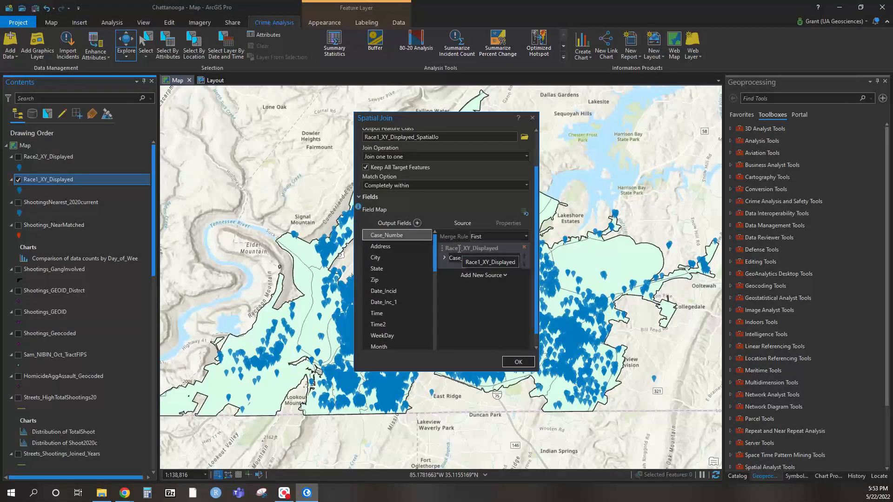
scroll(411, 325, "down", 5)
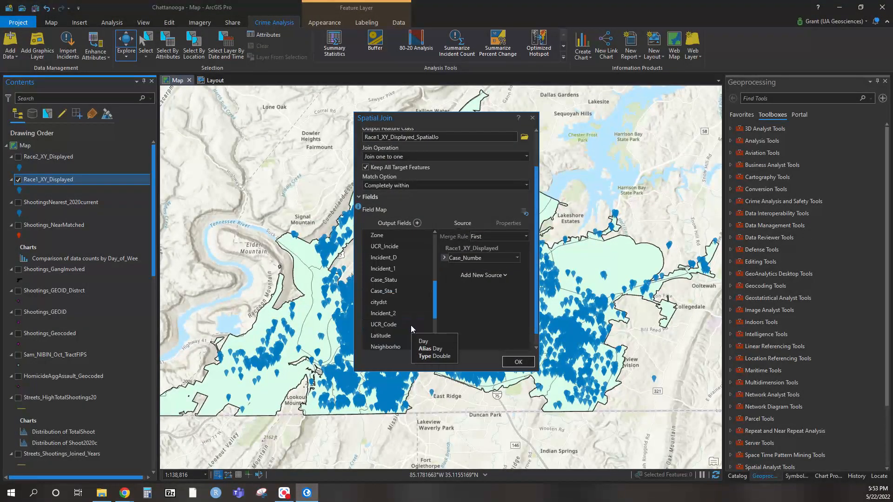
scroll(411, 283, "down", 2)
scroll(481, 299, "down", 1)
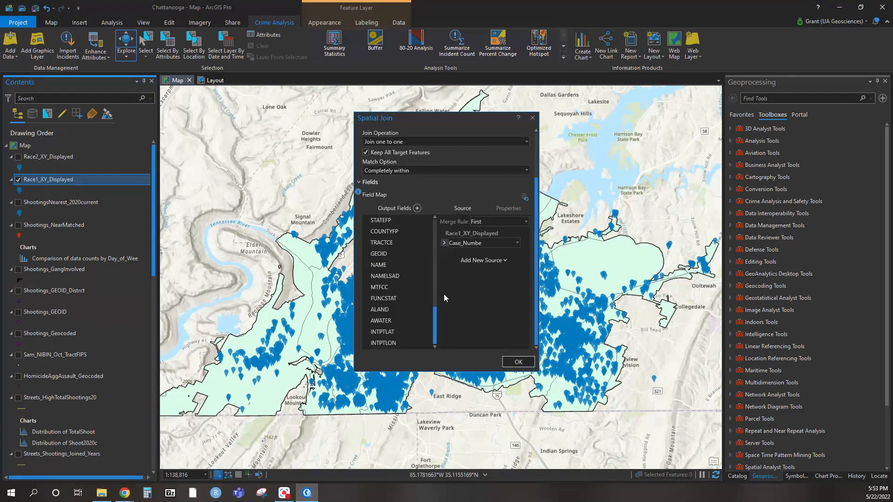
left_click(425, 343)
left_click(426, 342)
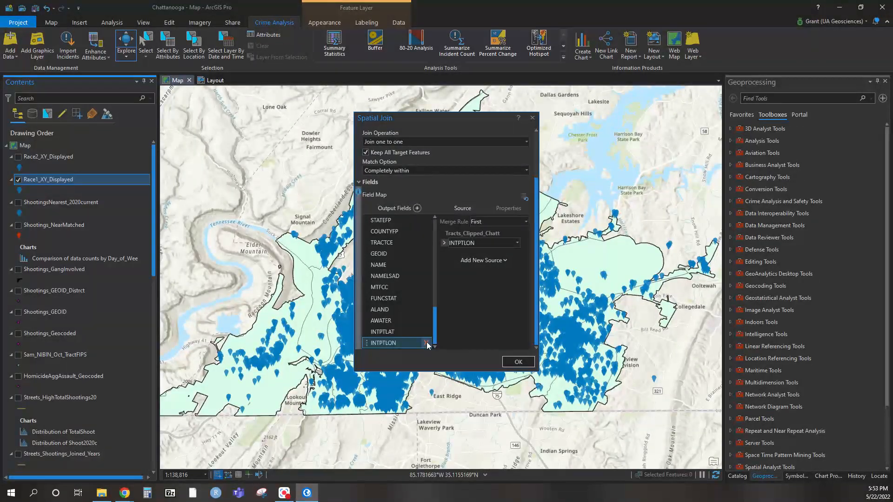
left_click(426, 343)
left_click(425, 343)
left_click(426, 342)
left_click(426, 343)
left_click(426, 342)
left_click(425, 342)
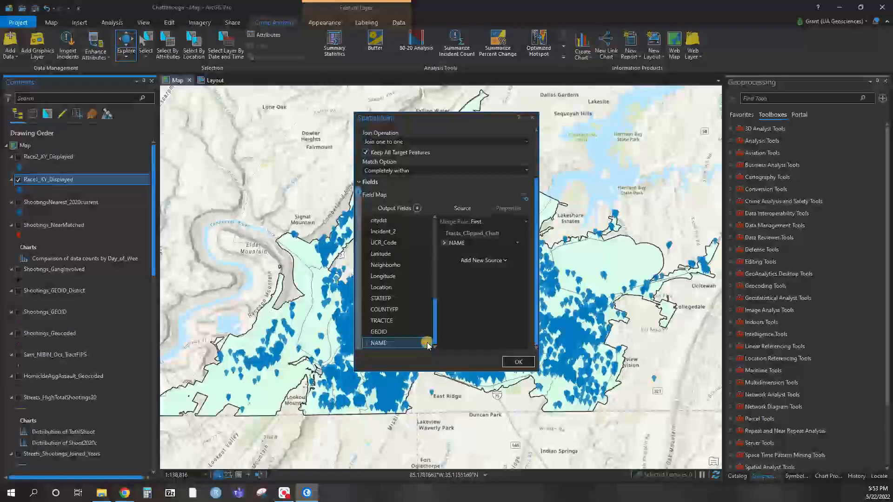
left_click(425, 343)
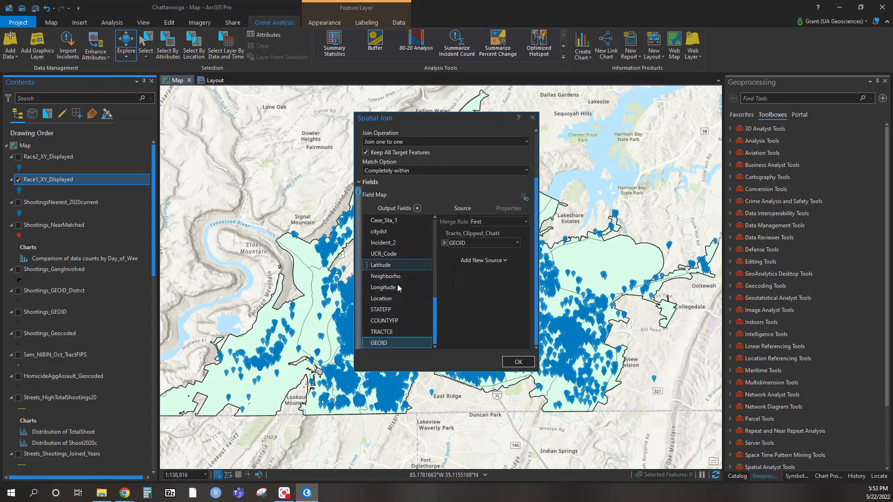
Run the Race1 spatial join and close its result details
left_click(528, 366)
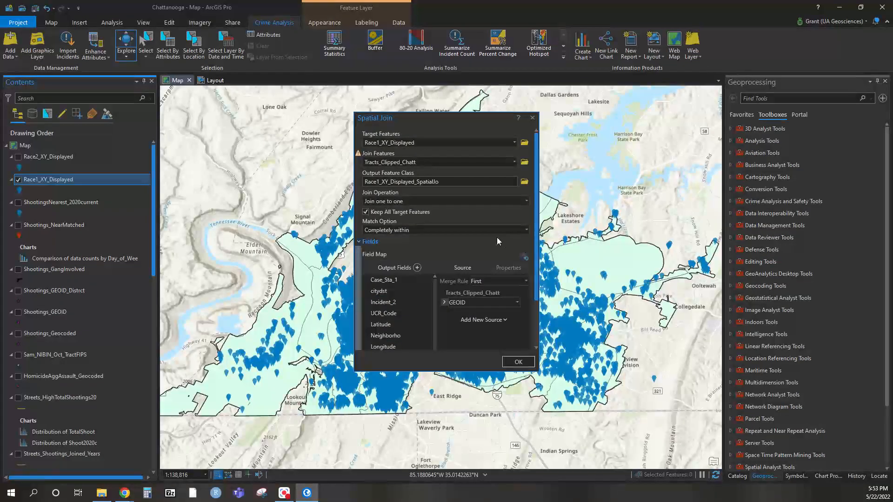
left_click(522, 362)
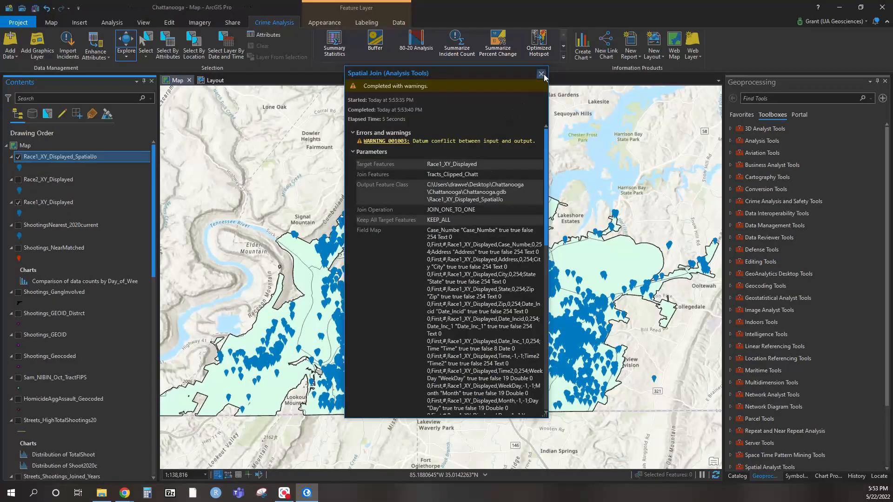
left_click(541, 74)
Examine the joined tract and GEOID columns in the Race1_XY_Displayed_SpatialJo attribute table, closing the table when done
right_click(60, 159)
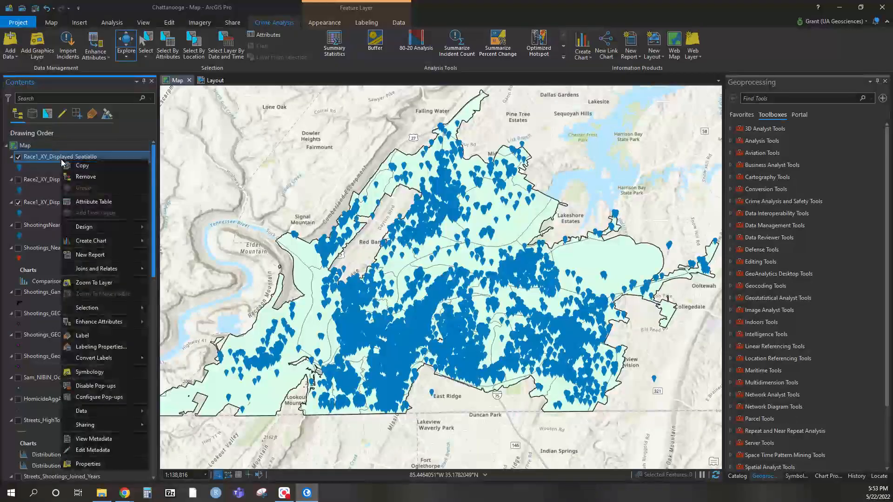
left_click(96, 201)
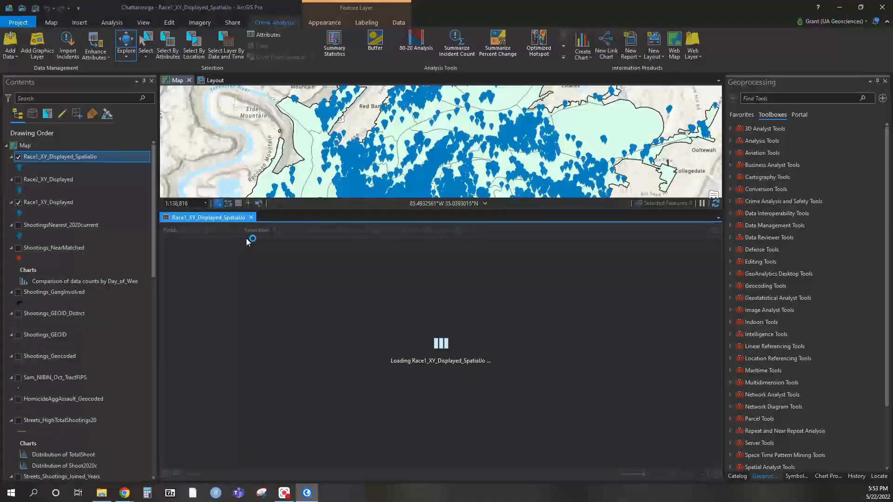
left_click_drag(294, 463, 711, 462)
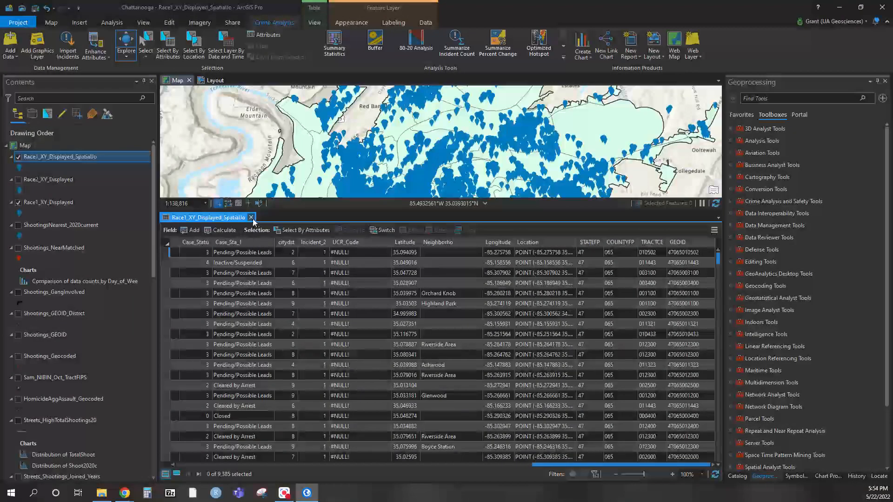
left_click(251, 218)
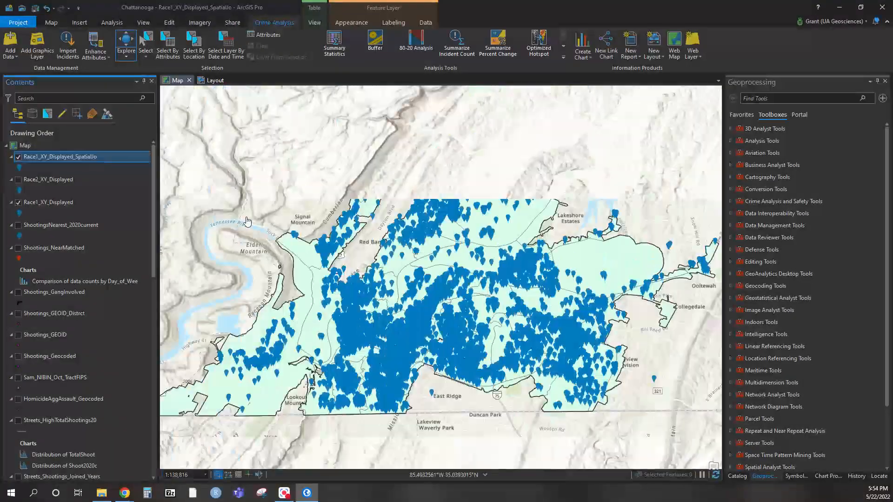
Start a Spatial Join with Race2_XY_Displayed as target features and Tracts_Clipped_Chatt as join features
left_click(56, 181, "ctrl")
right_click(56, 184)
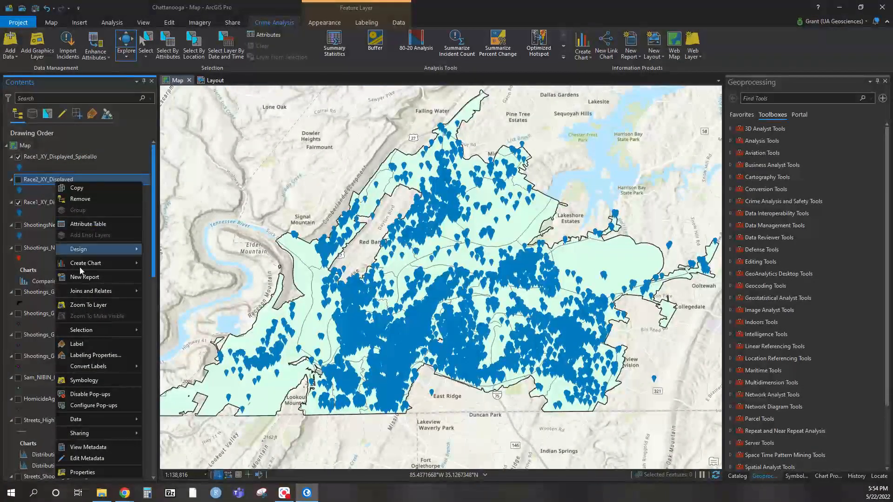
mouse_move(120, 292)
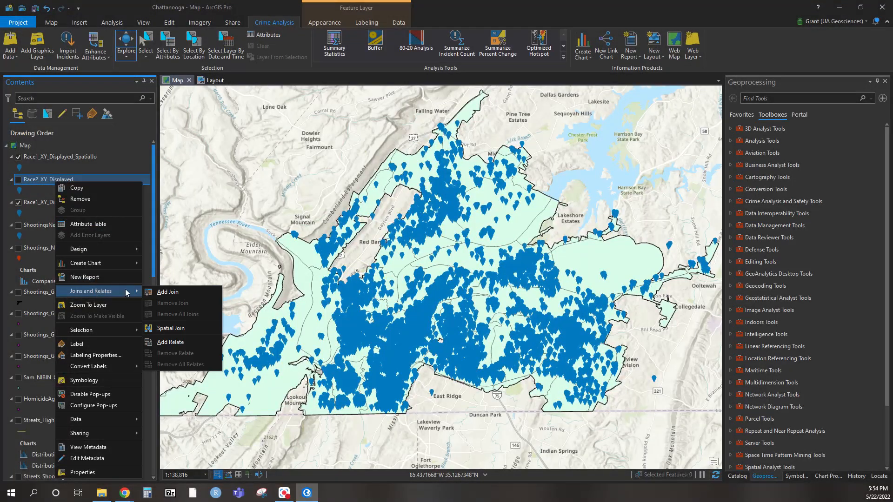
left_click(189, 329)
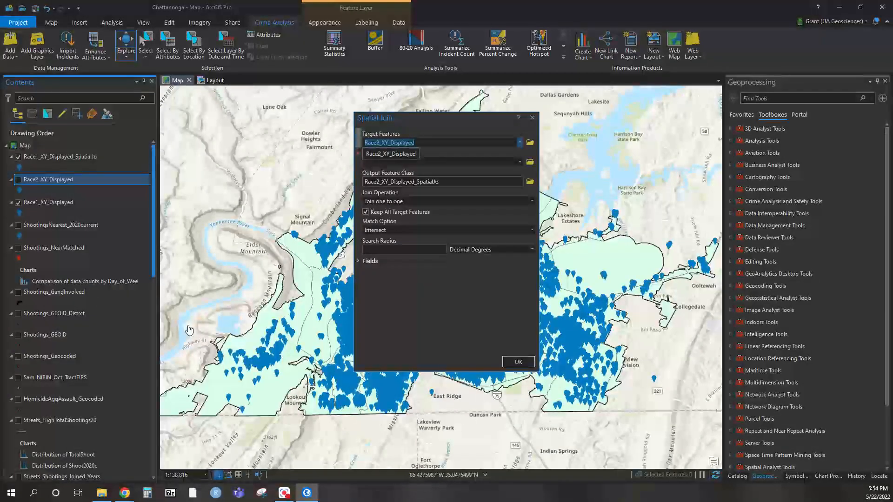
left_click(519, 162)
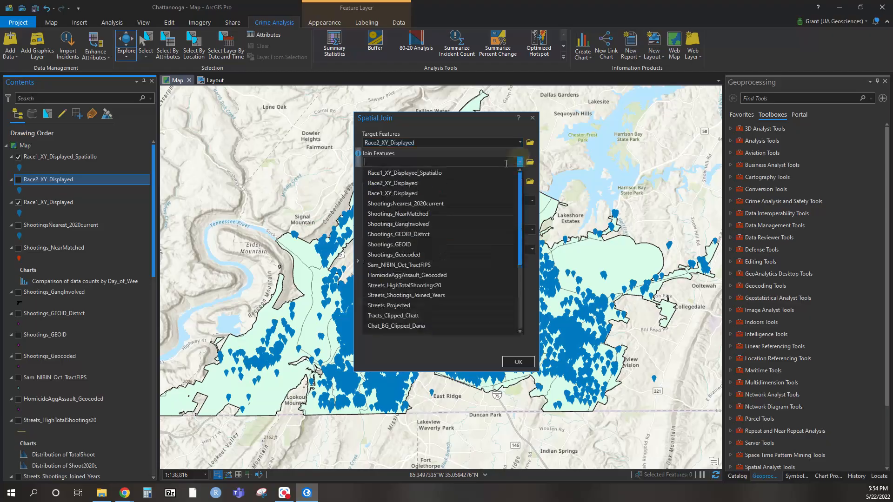
left_click(456, 315)
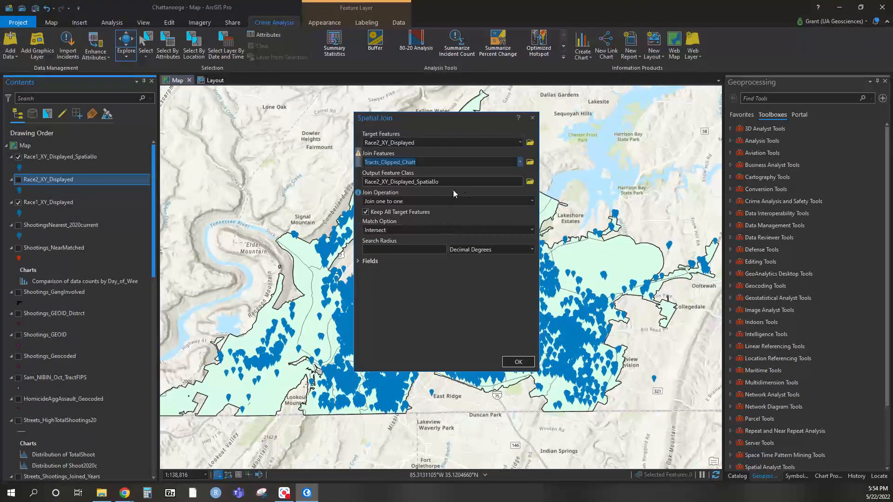
Save the Race2 join's output feature class as Race2_GEOID_Joined in the IronMan folder
left_click(529, 181)
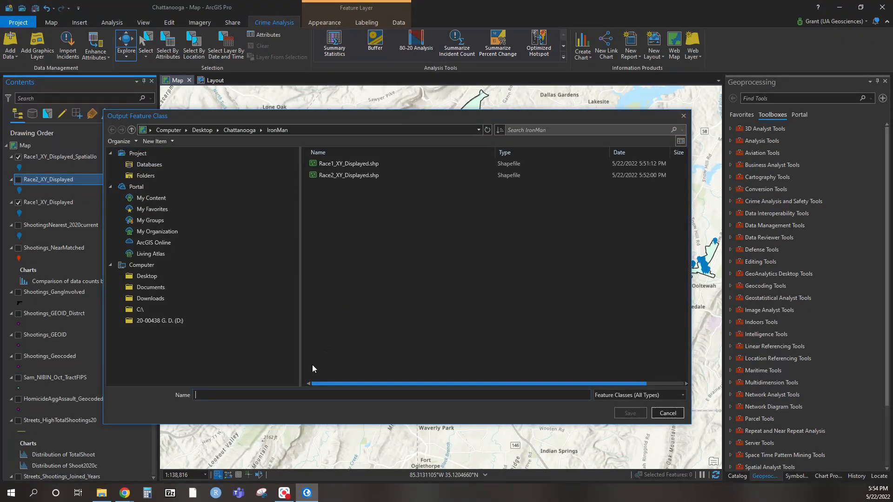
left_click(303, 394)
type("Race2_GEOID_")
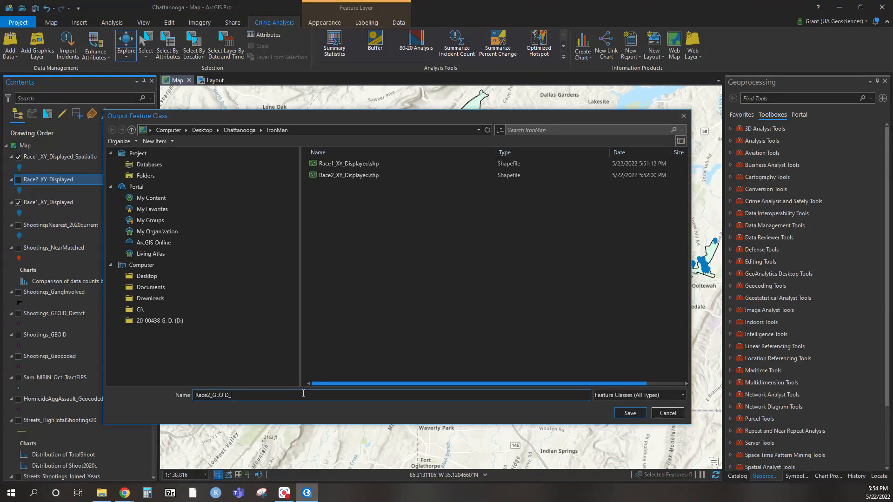
type("Joined")
key("Return")
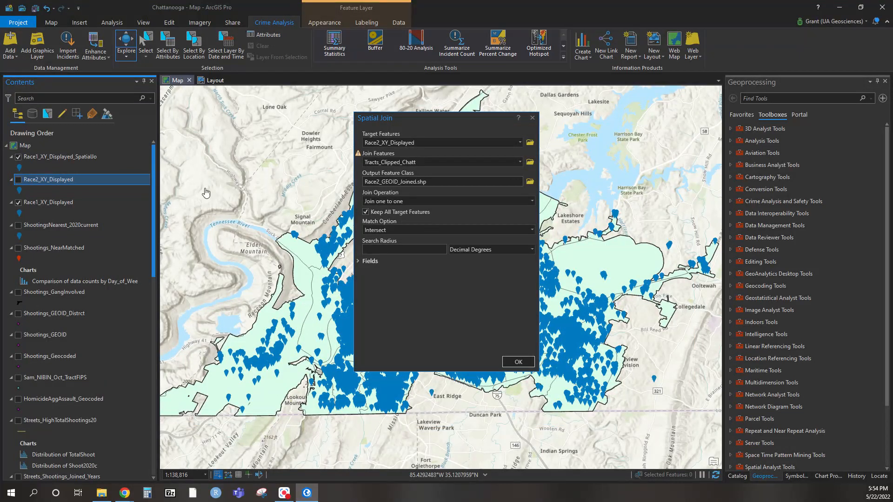
Set the Race2 spatial join's match option to Completely within and bring up the tract fields in its field map
left_click(532, 229)
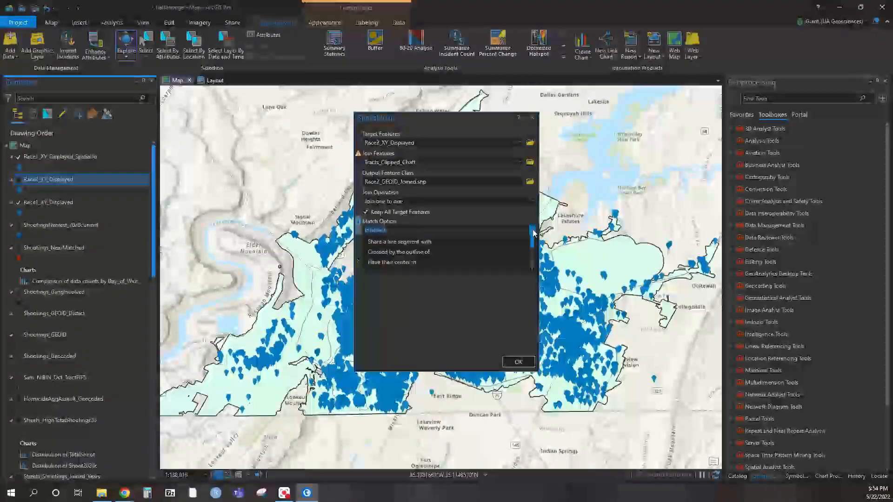
left_click(445, 333)
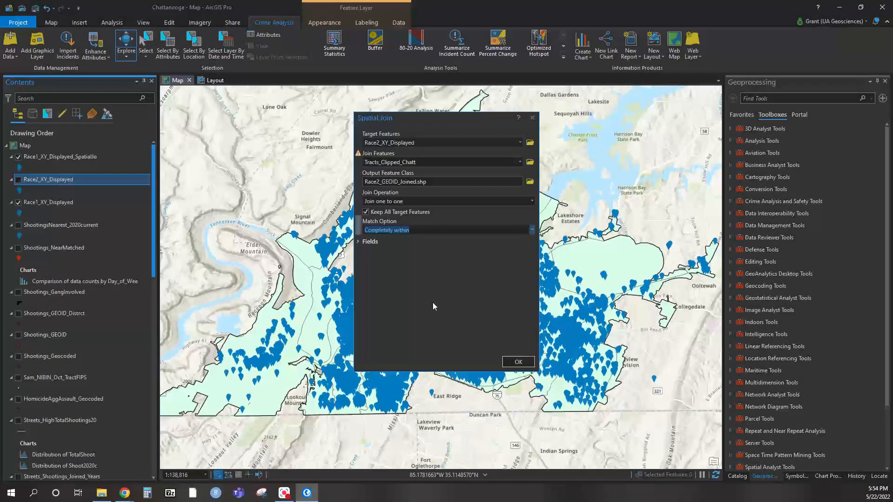
scroll(406, 312, "down", 10)
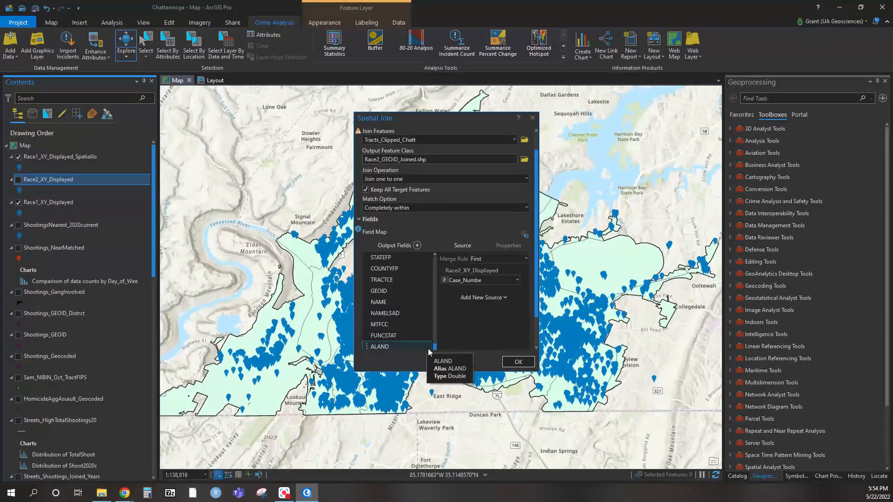
Remove the tract fields listed after GEOID from the output, run the Race2 spatial join and close its result details
left_click(427, 348)
left_click(426, 346)
left_click(427, 346)
left_click(427, 347)
left_click(427, 346)
left_click(427, 346)
left_click(427, 347)
left_click(427, 346)
left_click(427, 346)
left_click(517, 362)
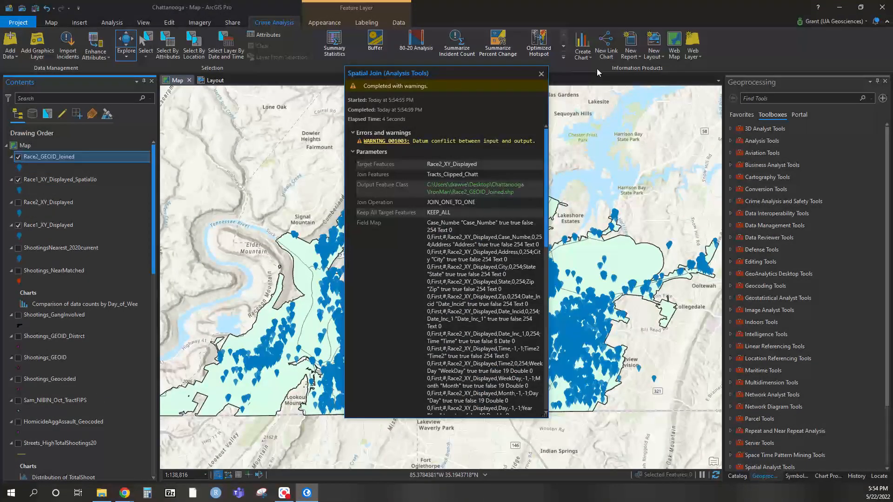
left_click(540, 73)
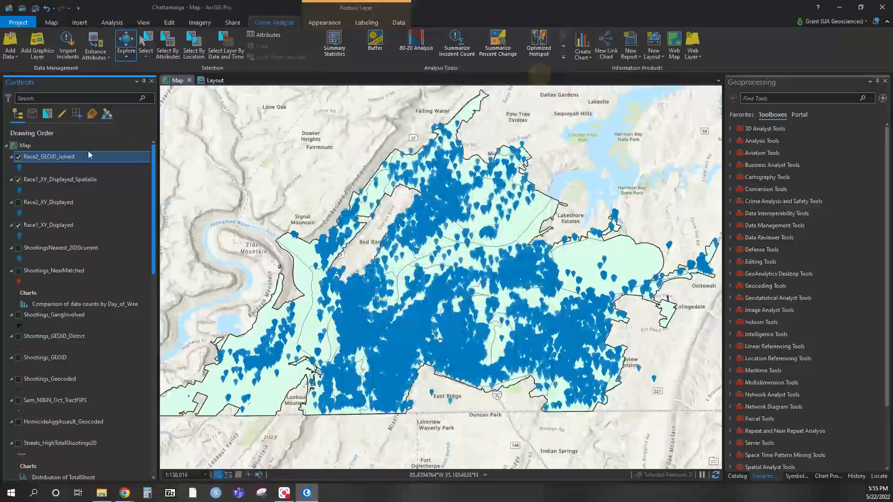
Start exporting the features of the Race1_XY_Displayed_SpatialJo layer, with the Chattanooga project's IronMan folder as the output location
right_click(37, 184)
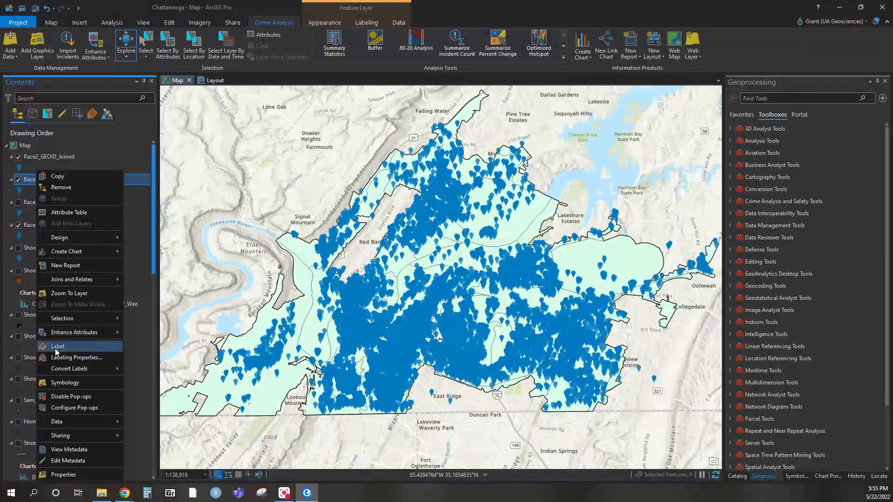
mouse_move(77, 424)
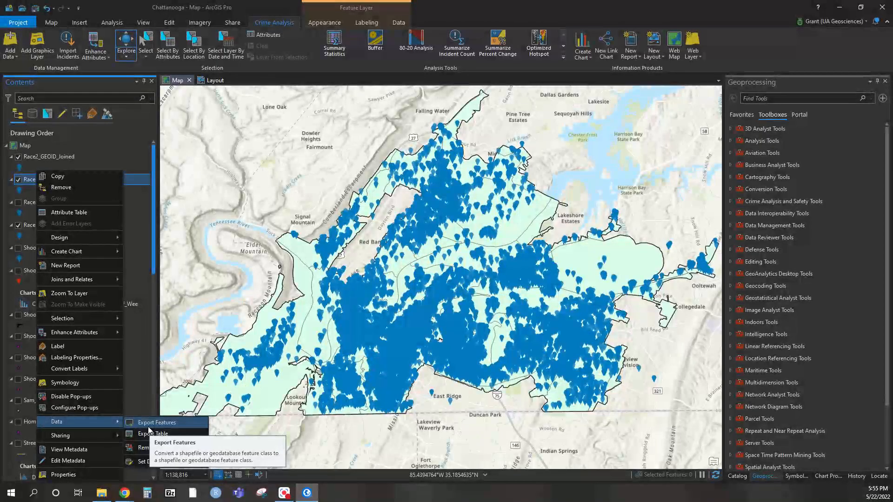
left_click(147, 425)
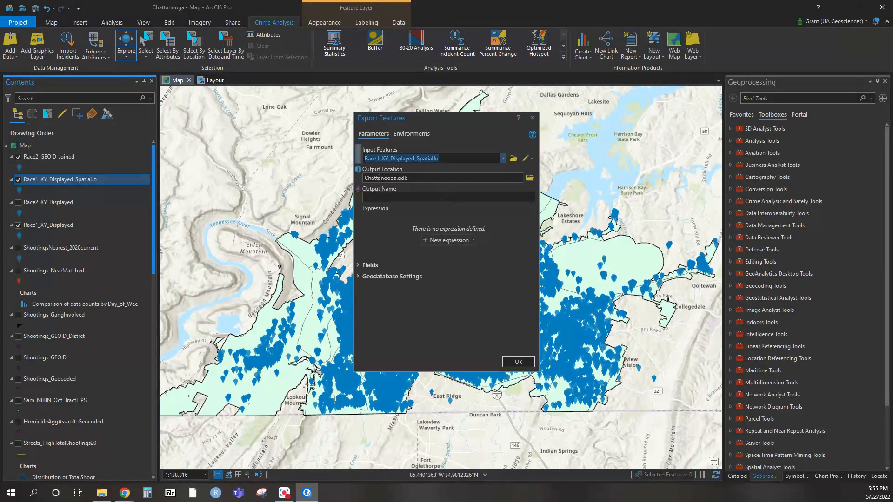
left_click(530, 179)
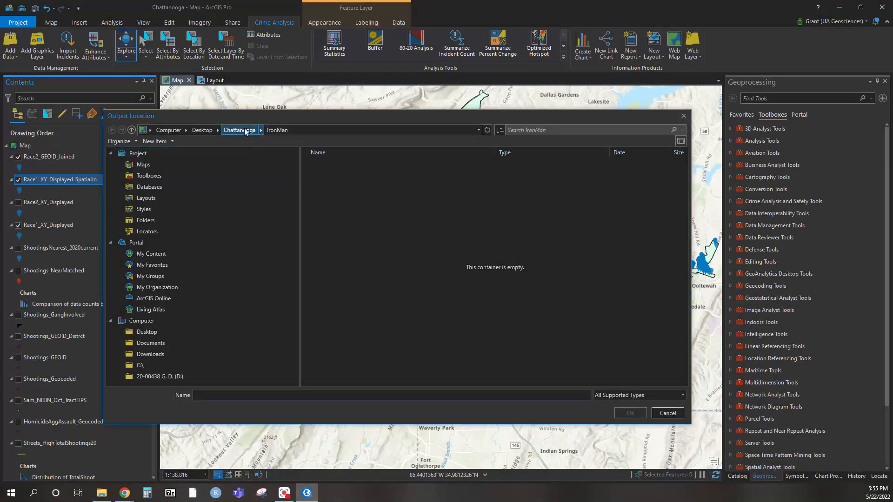
left_click(245, 131)
left_click(358, 265)
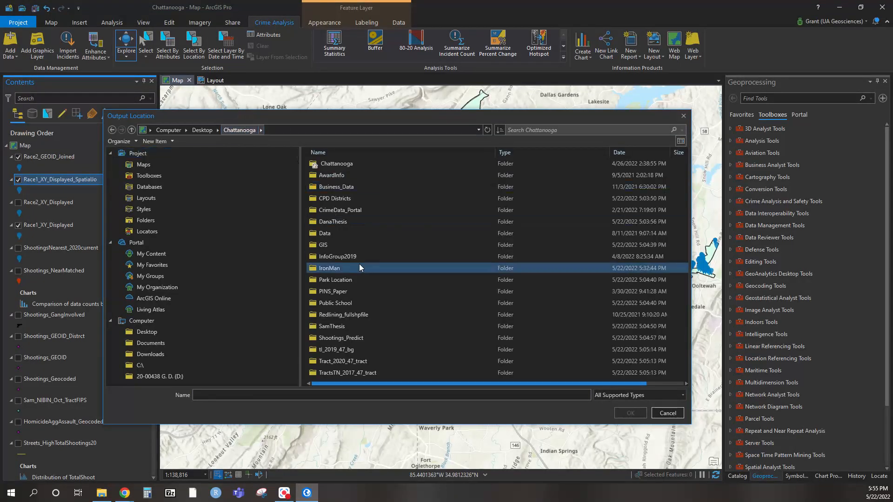
double_click(347, 269)
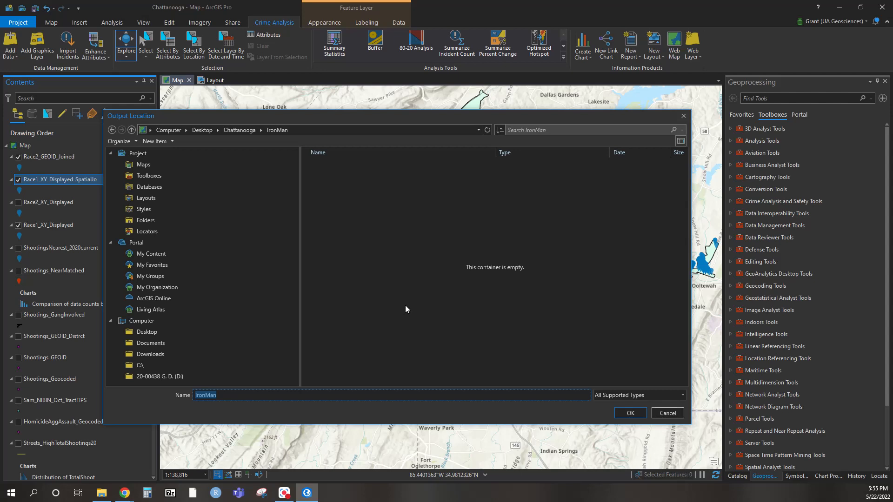
left_click(631, 413)
Name the exported Race1 feature class Race1_GEOID_Joined and run the export
left_click(395, 199)
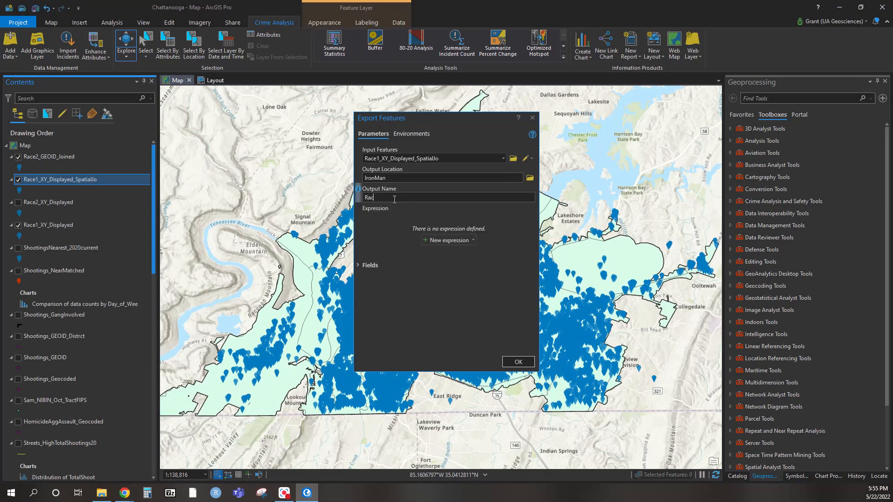
type("Race1_GEOID_Joined")
left_click(517, 365)
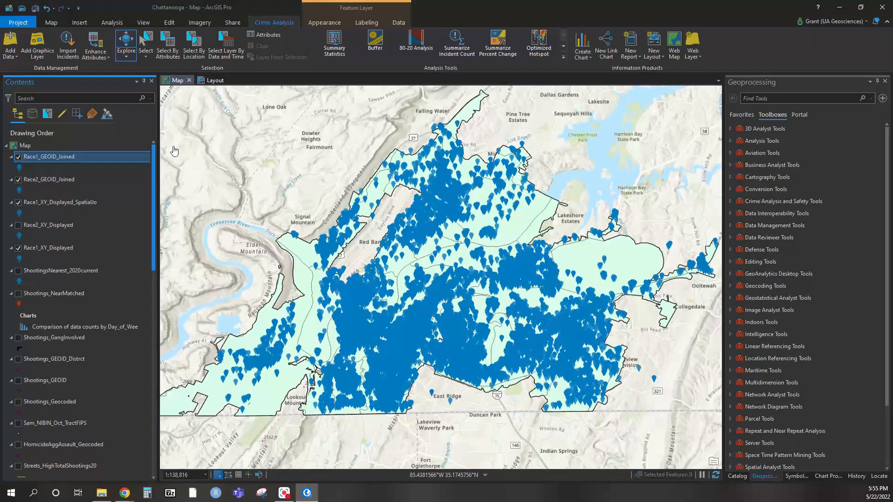
Switch to Excel and browse for a file to open in the Desktop's Chattanooga > IronMan folder
left_click(10, 493)
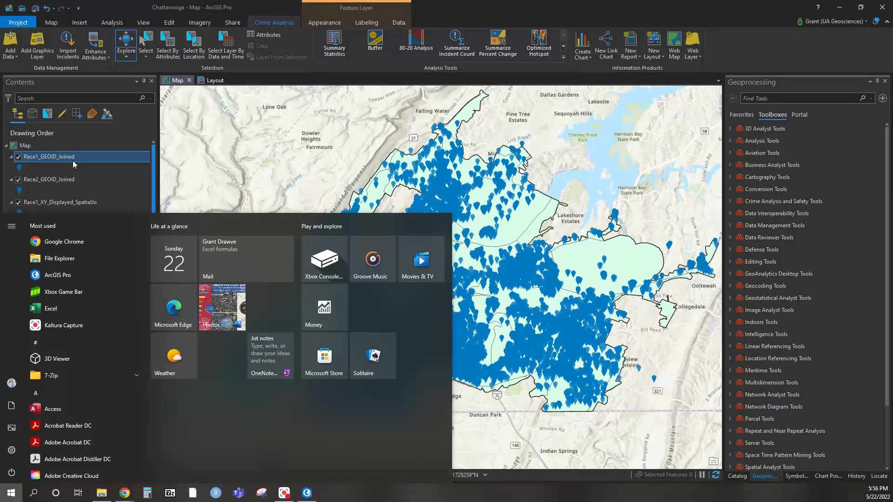
left_click(353, 196)
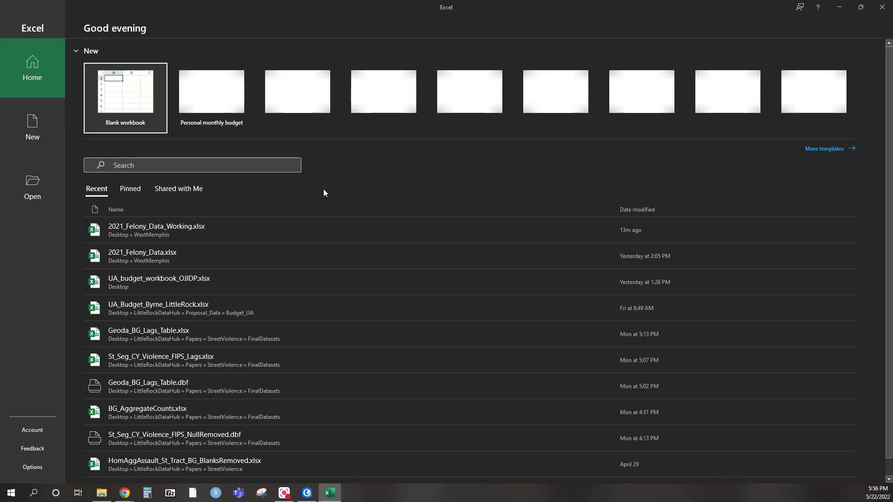
left_click(36, 190)
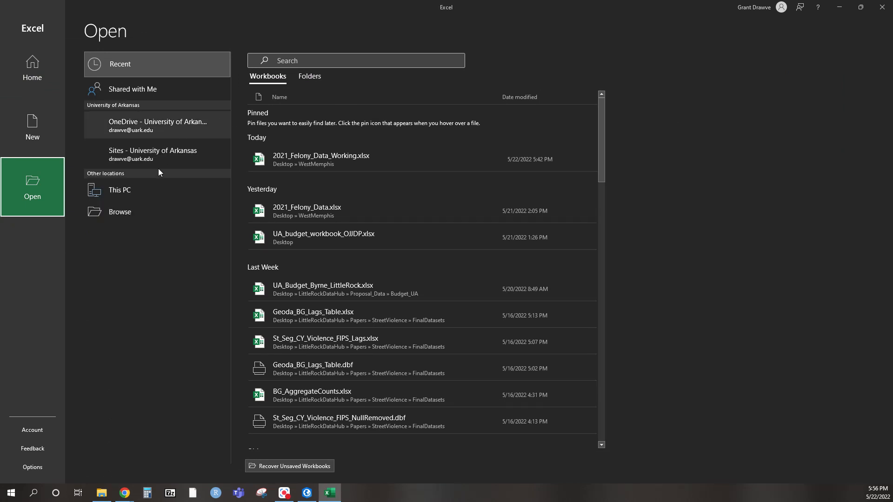
left_click(110, 235)
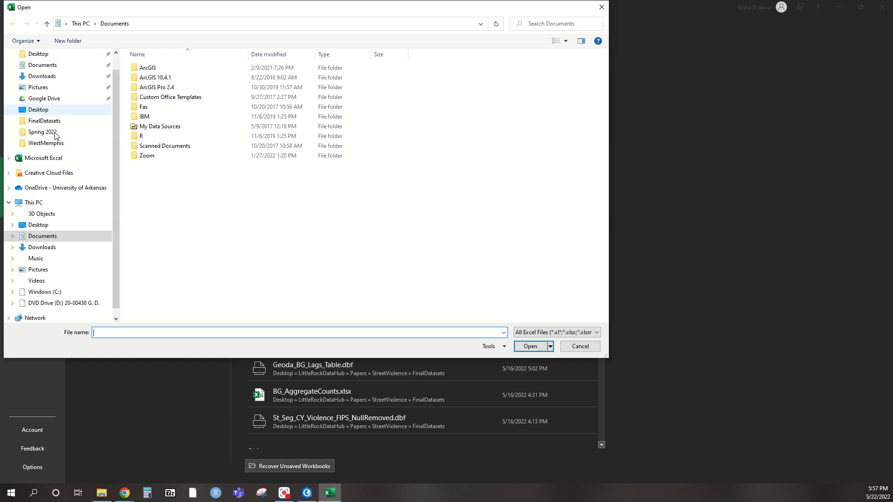
left_click(49, 110)
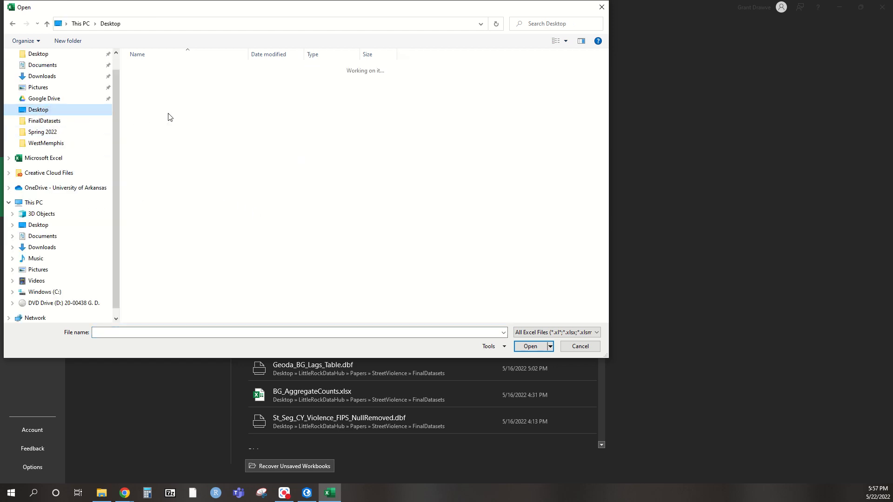
double_click(158, 234)
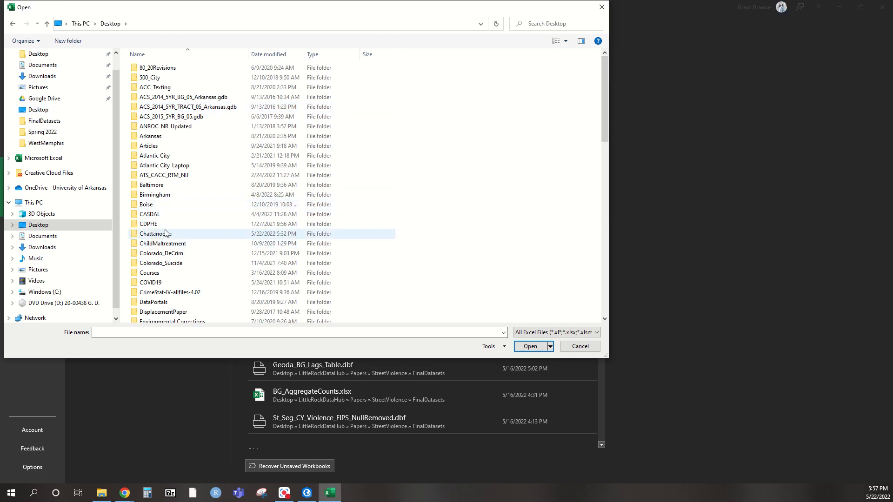
left_click(175, 154)
double_click(176, 154)
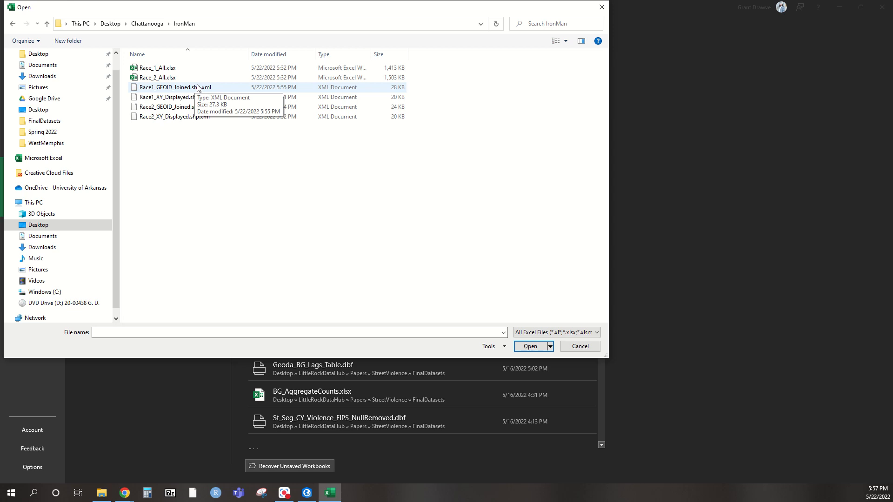
Limit the file list to dBase files (*.dbf) and open Race2_GEOID_Joined.dbf
left_click(534, 333)
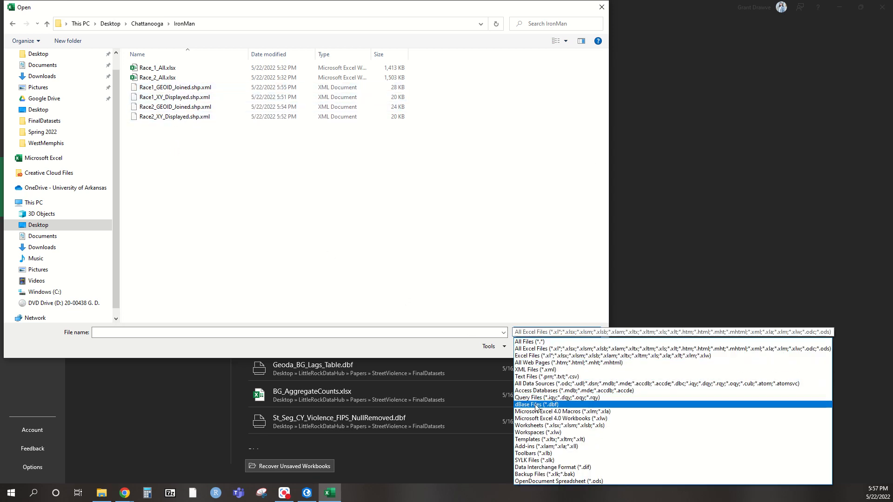
left_click(535, 404)
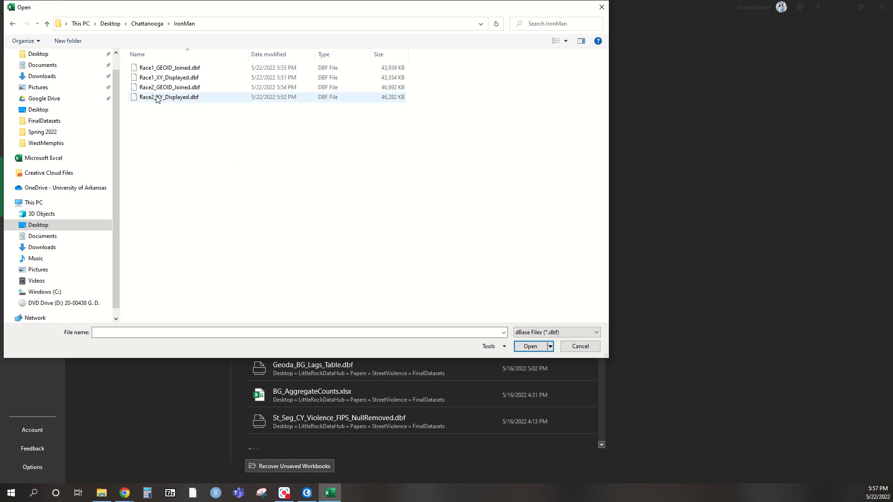
left_click(164, 70)
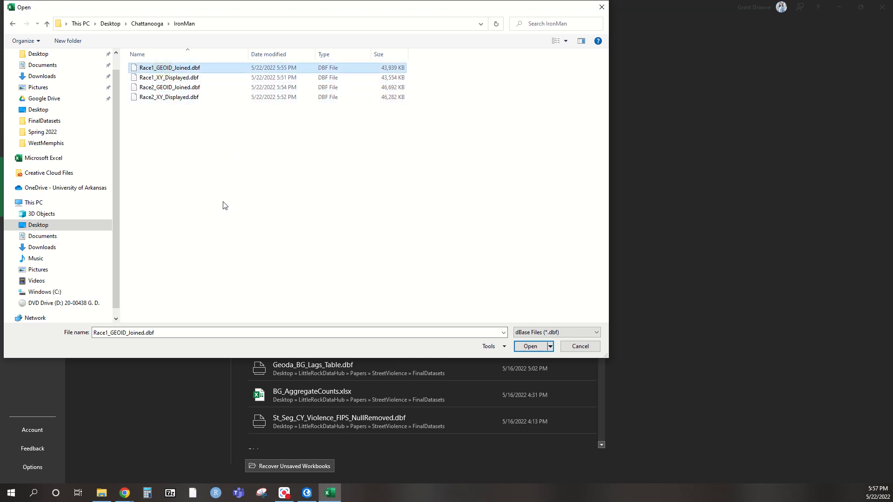
left_click(160, 88, "ctrl")
left_click(534, 349)
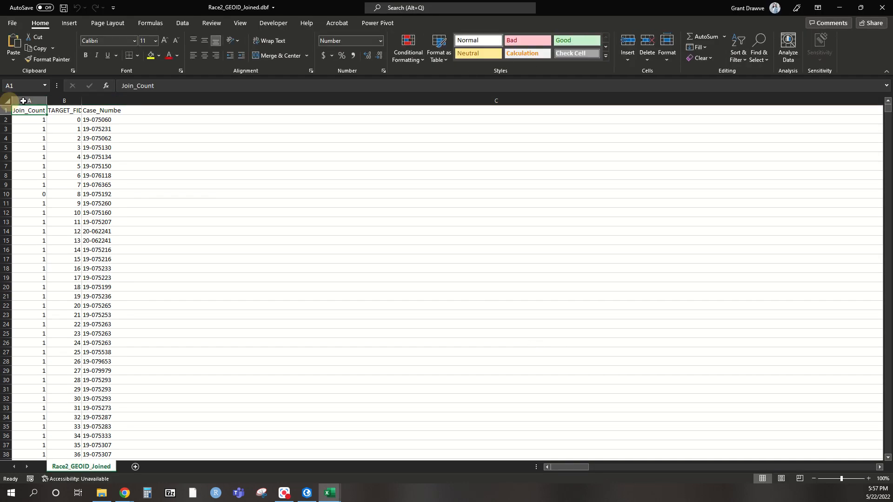
Fit all column widths of the Race2_GEOID_Joined sheet to their contents and look over the fields through GEOID
left_click(9, 100)
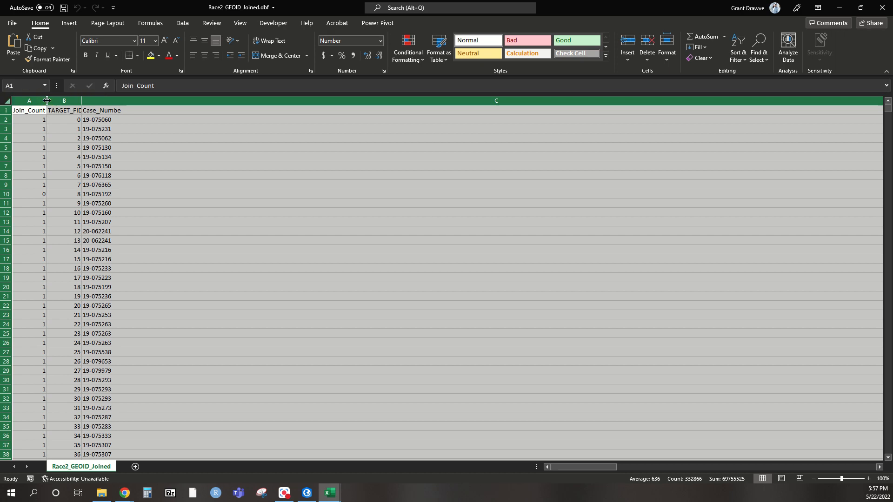
double_click(47, 100)
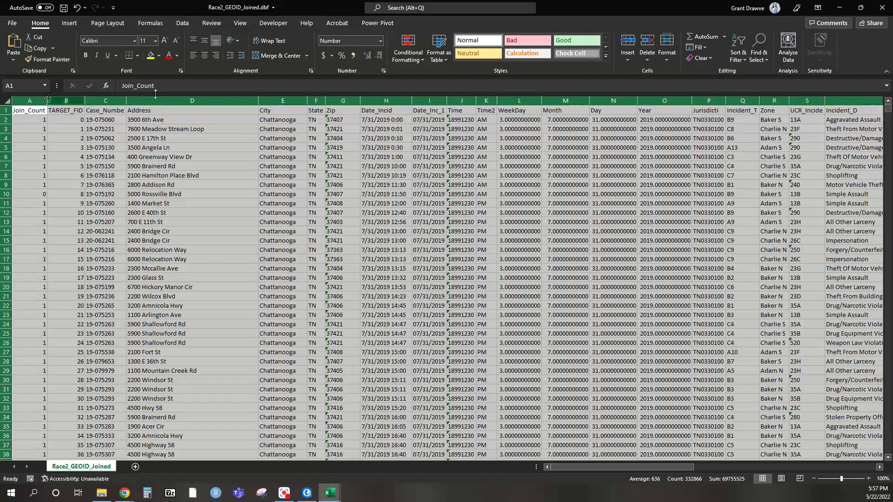
left_click_drag(598, 467, 781, 462)
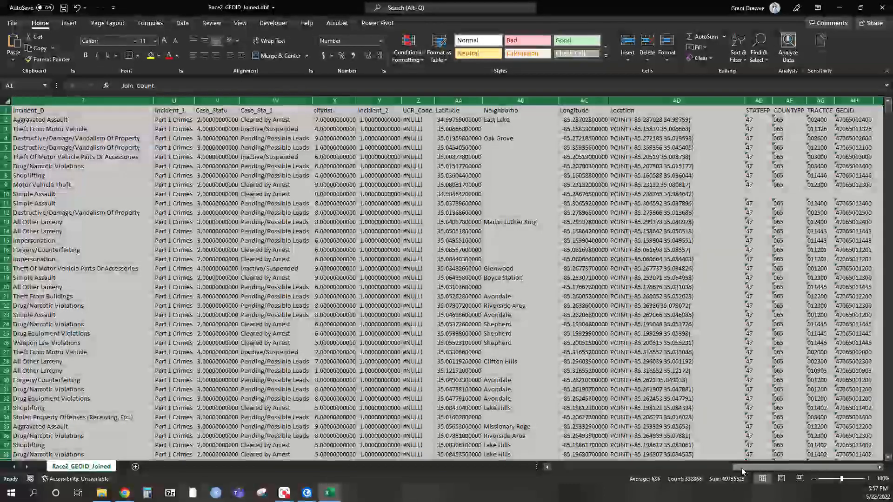
left_click_drag(767, 467, 553, 472)
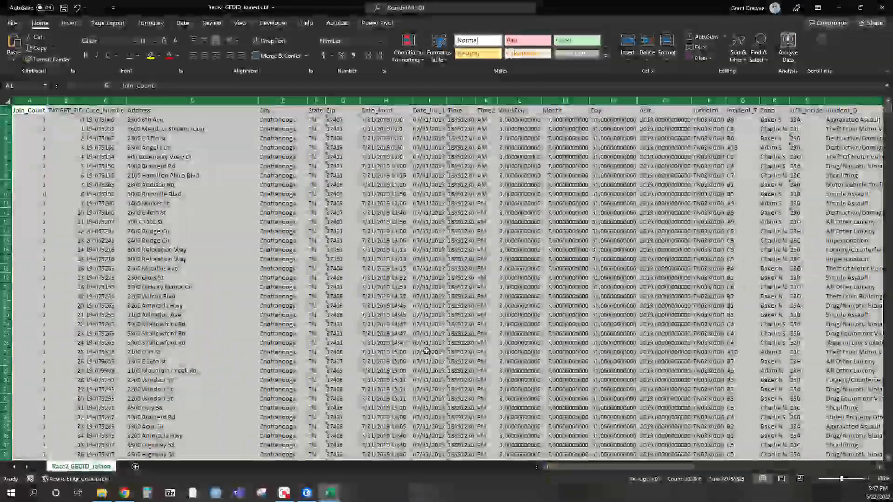